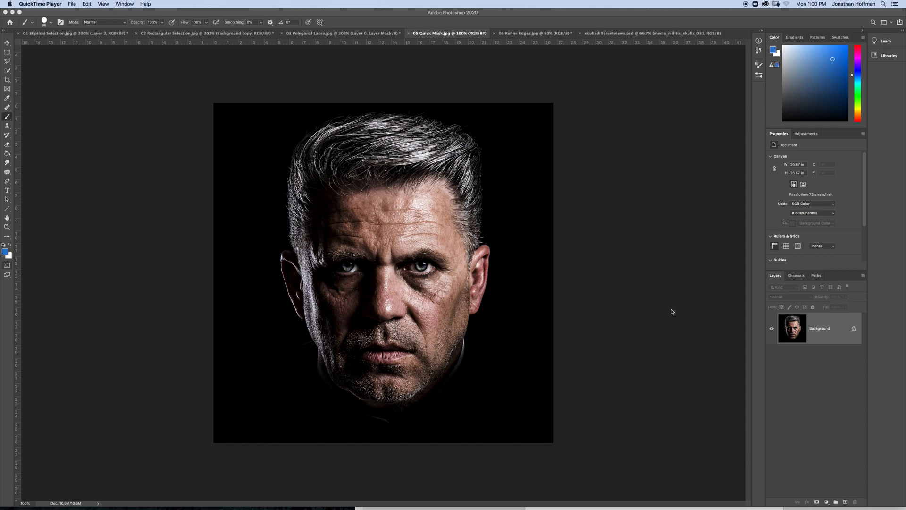
Duplicate the Background layer and set up the Magic Wand tool with Point Sample size and a tolerance of 32.
left_click_drag(833, 336, 849, 498)
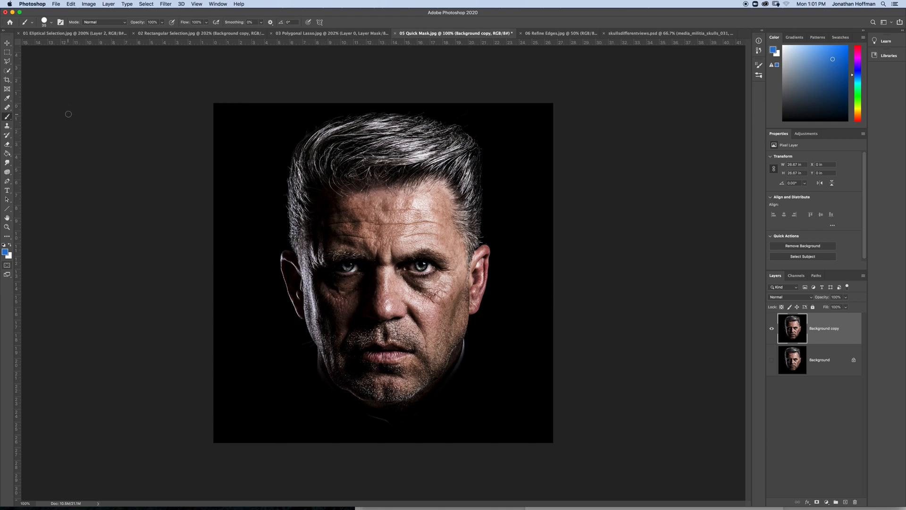
key("w")
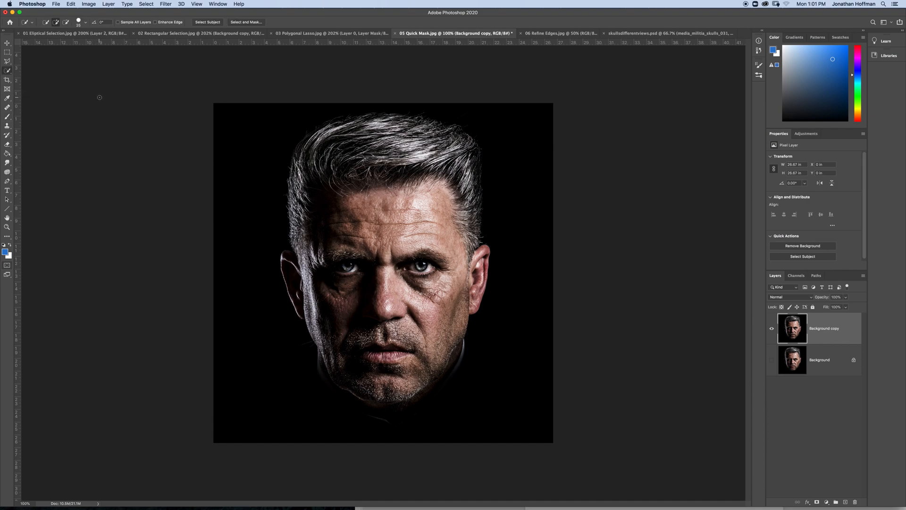
left_click(7, 71)
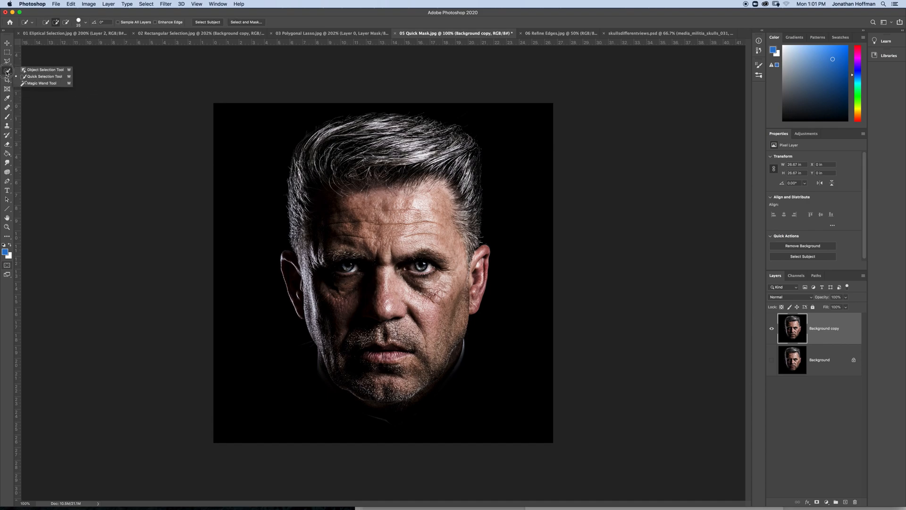
left_click(34, 84)
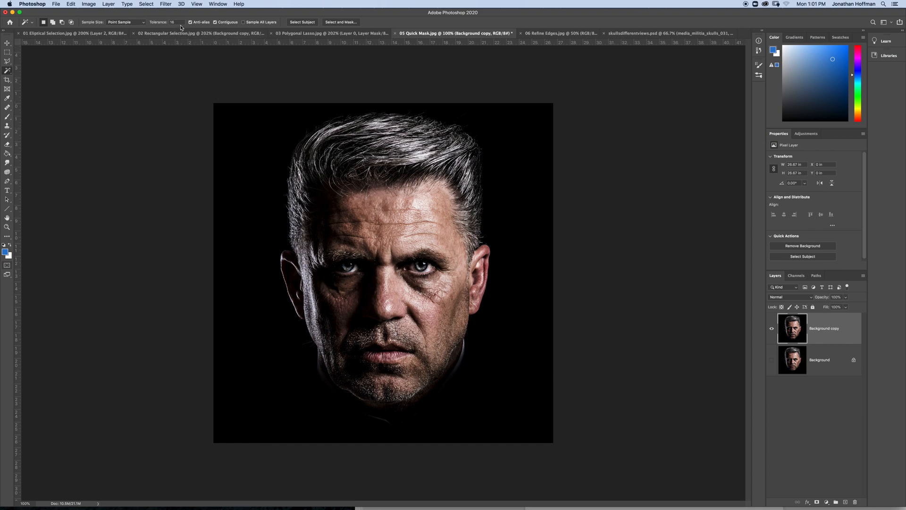
type("32")
left_click(138, 23)
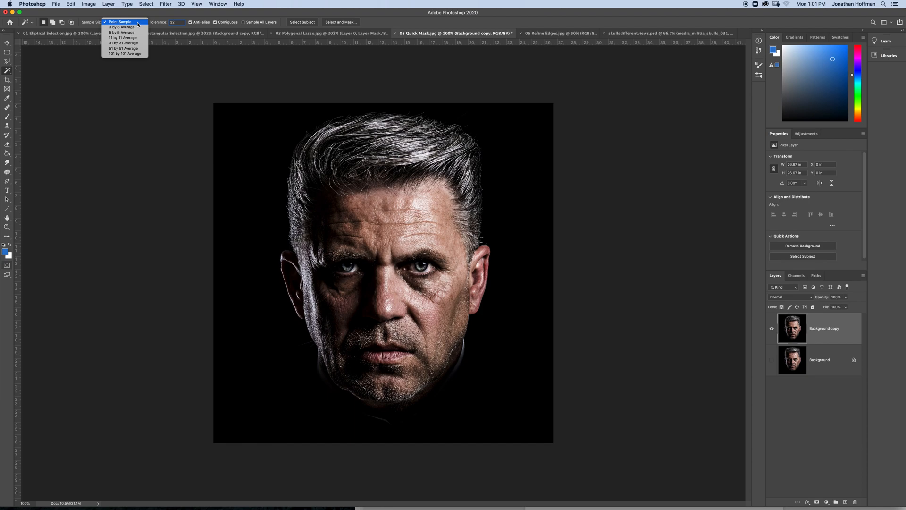
left_click(138, 22)
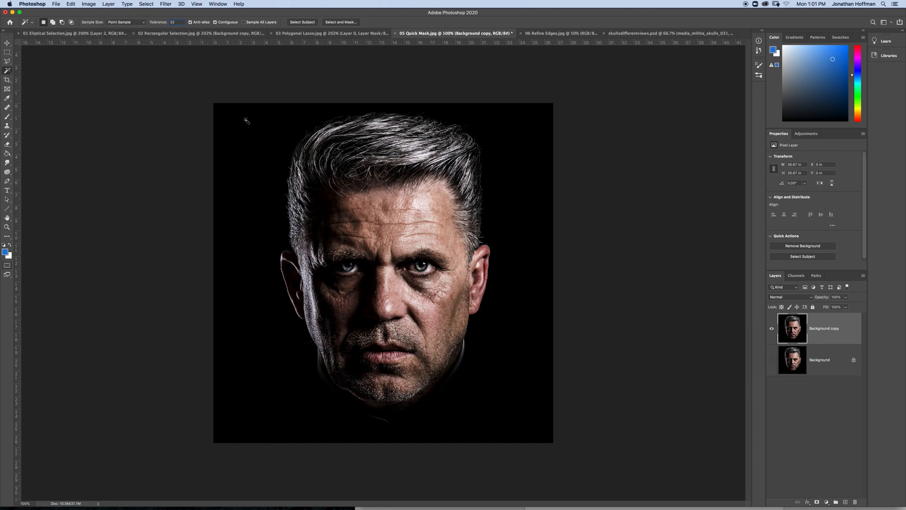
Select the black background around the head with the Magic Wand and try to subtract the shadowed forehead area from the selection.
left_click(245, 152)
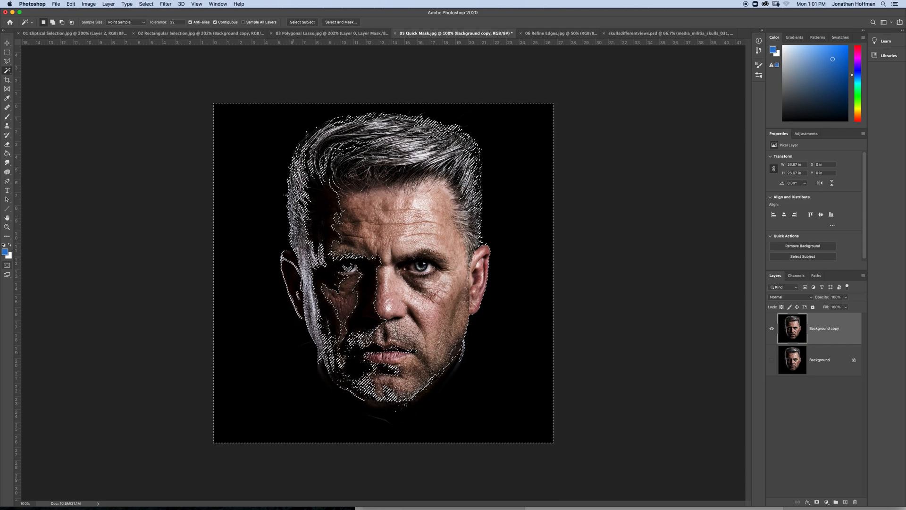
key("super+plus")
key("super+plus")
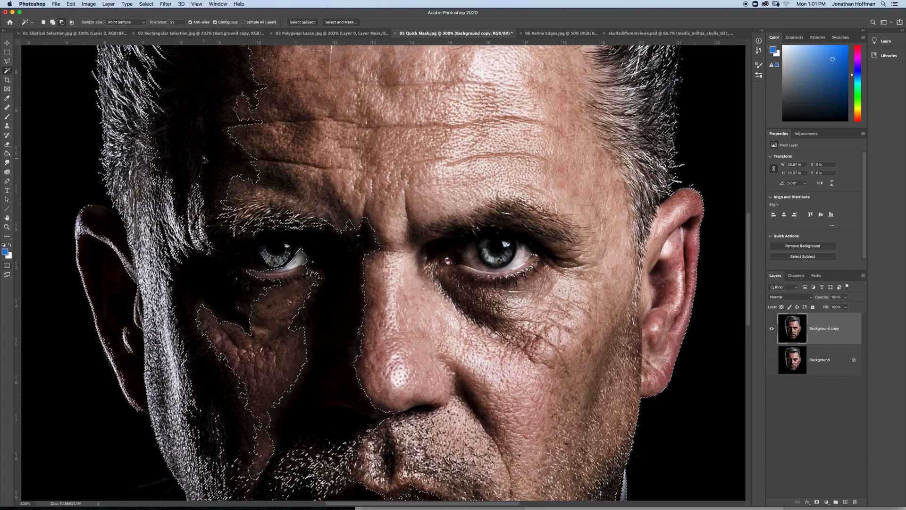
left_click(212, 136)
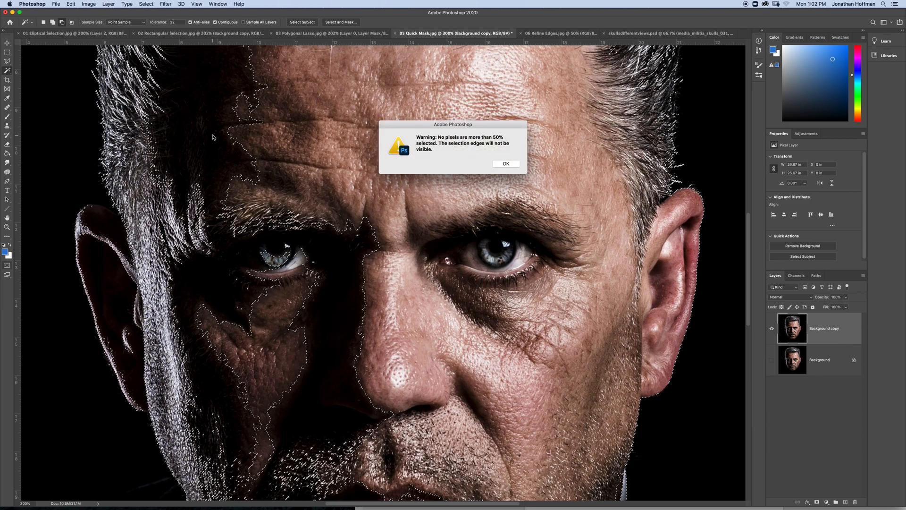
left_click(506, 164)
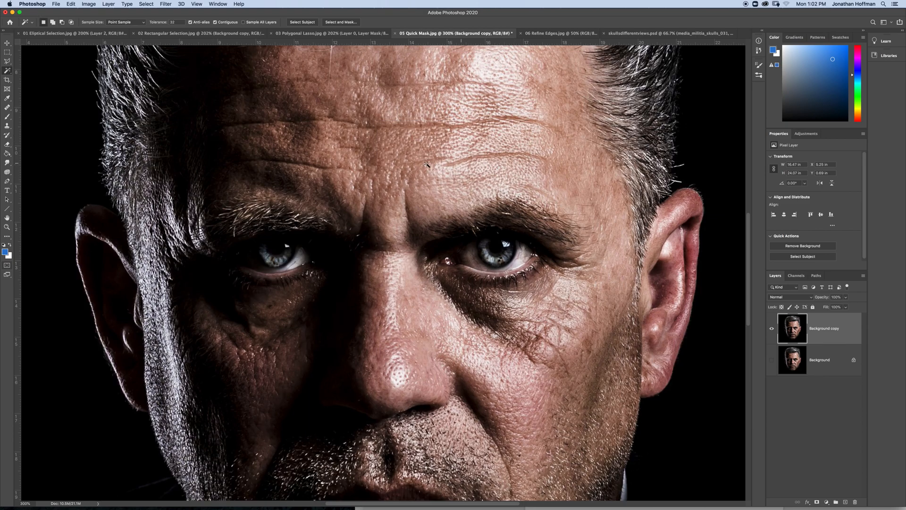
key("super+0")
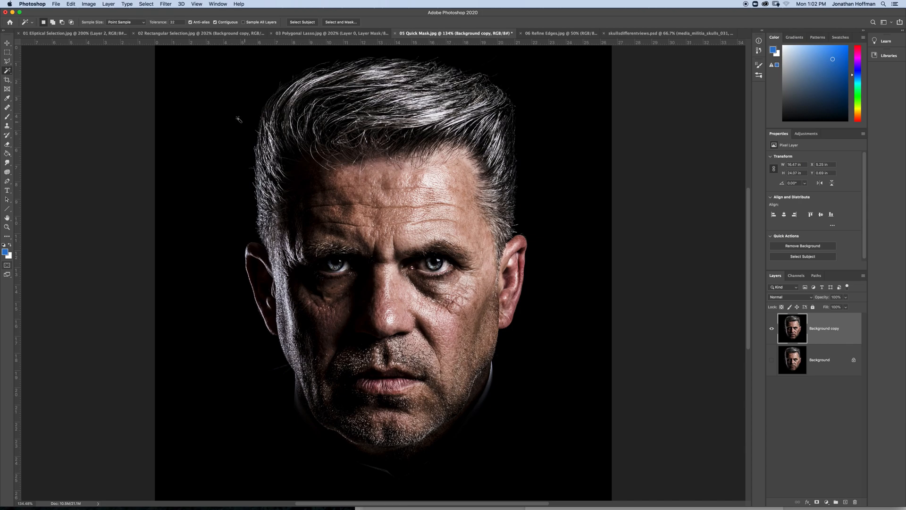
Select the man's head with the Object Selection tool in Lasso mode by outlining it loosely.
left_click(8, 72)
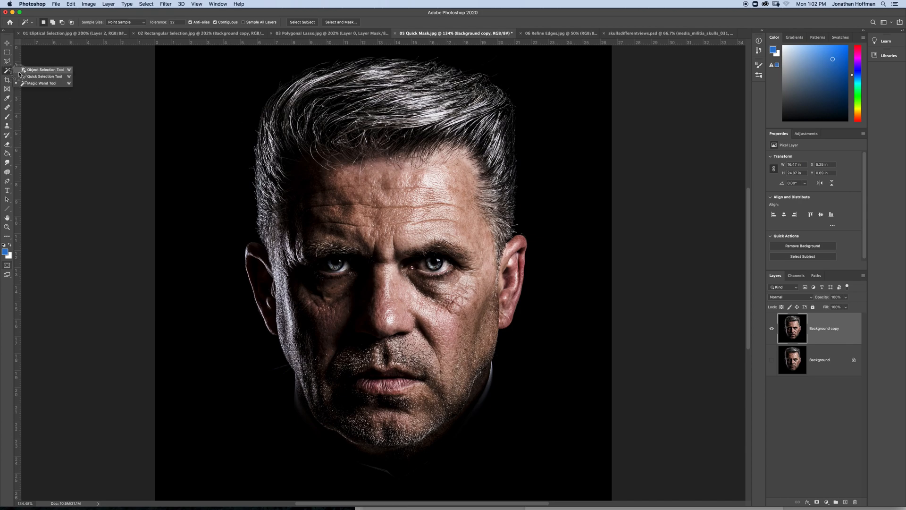
left_click(43, 76)
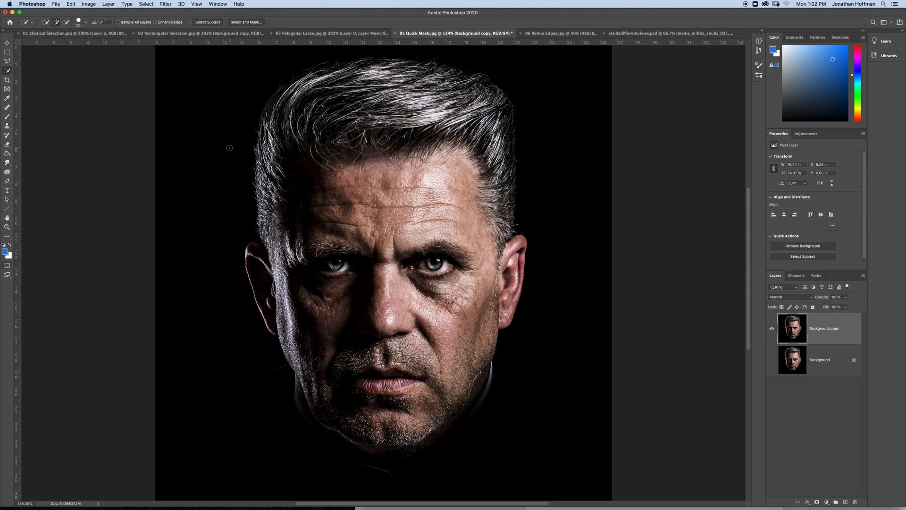
key("super+1")
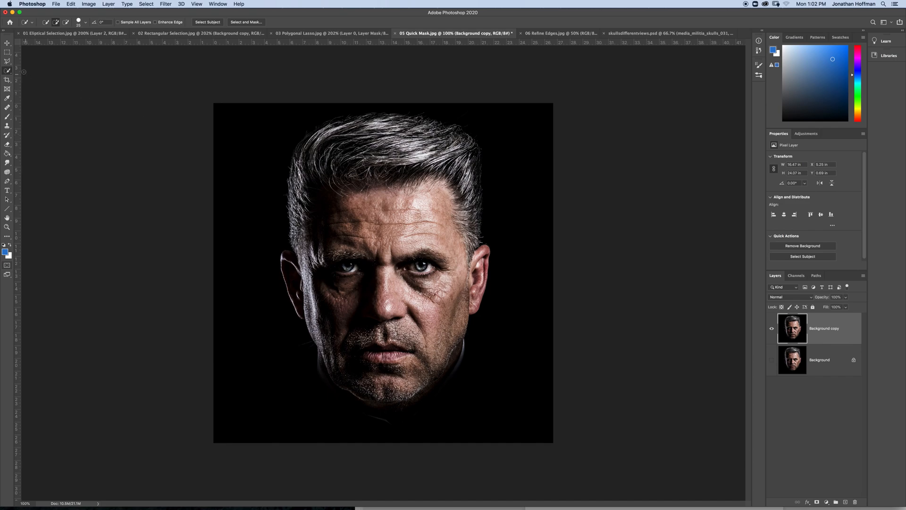
left_click(7, 71)
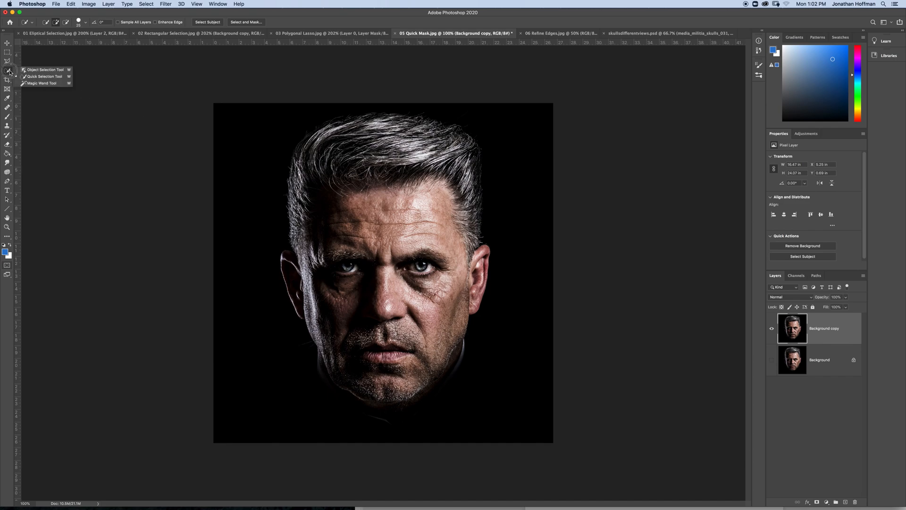
left_click(44, 69)
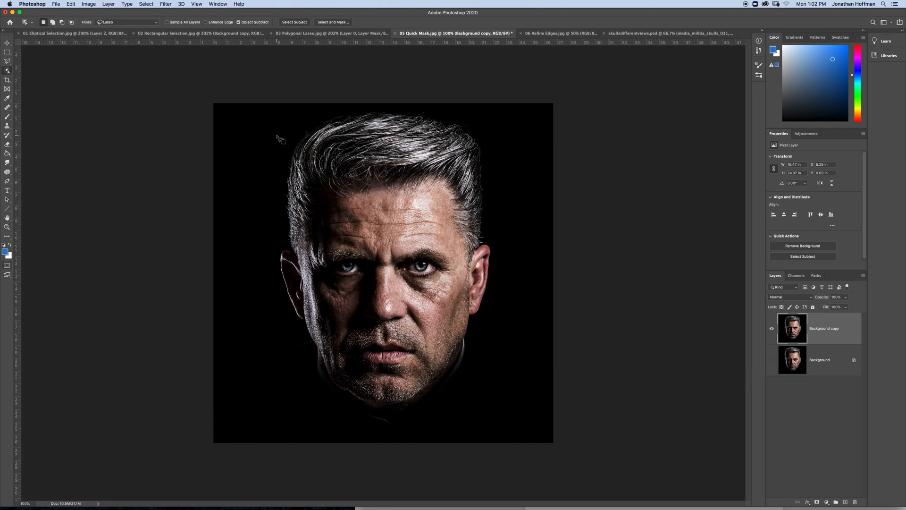
mouse_move(268, 121)
left_mouse_down()
mouse_move(478, 296)
mouse_move(196, 376)
mouse_move(249, 149)
mouse_move(500, 192)
mouse_move(500, 326)
mouse_move(527, 306)
mouse_move(497, 271)
mouse_move(519, 237)
left_mouse_up()
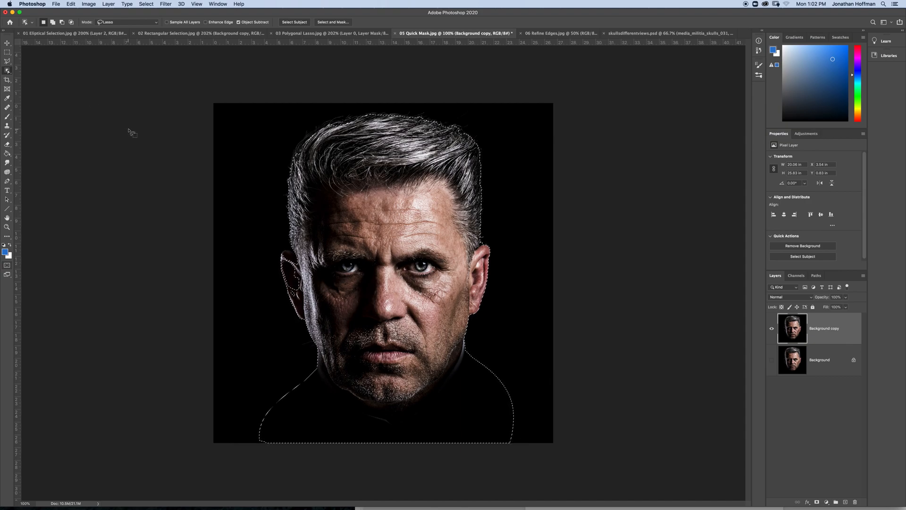
Check the selection edges along the hair and ears up close and clear the selection.
key("super+equal")
key("super+equal")
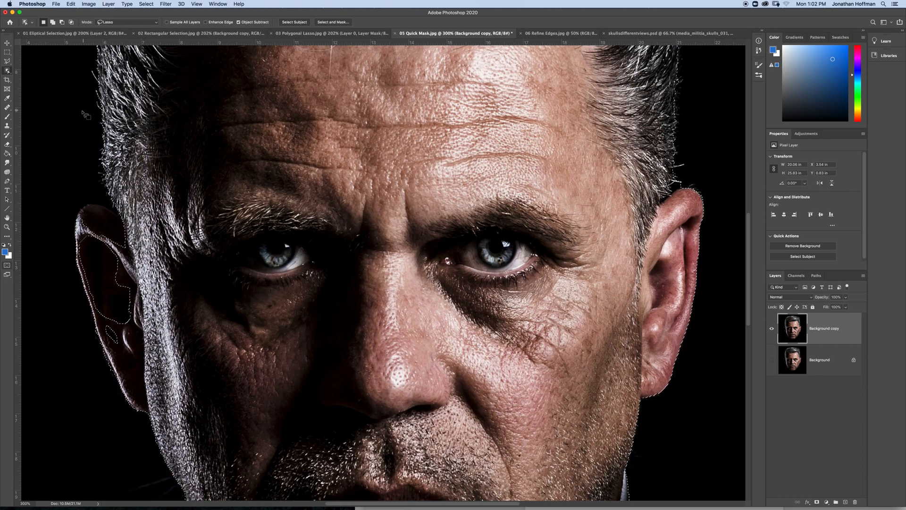
scroll(253, 212, "up", 5)
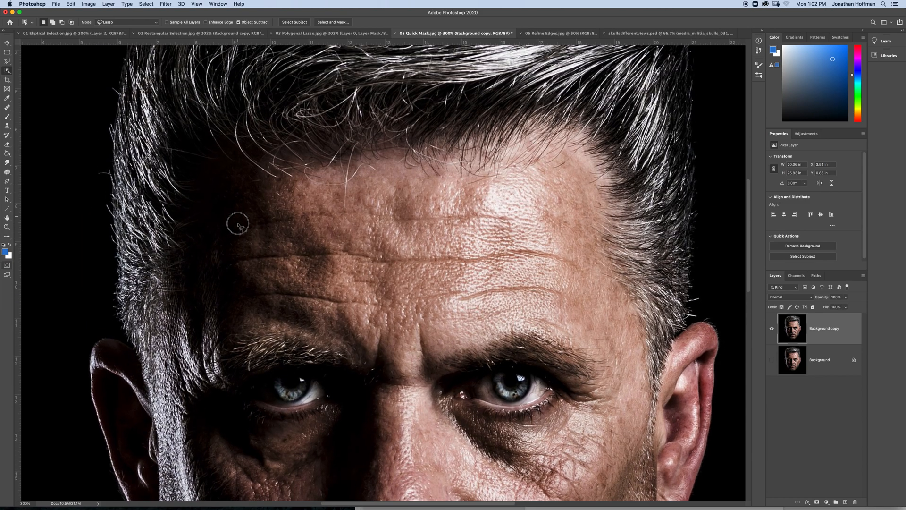
scroll(244, 209, "down", 5)
scroll(244, 209, "left", 2)
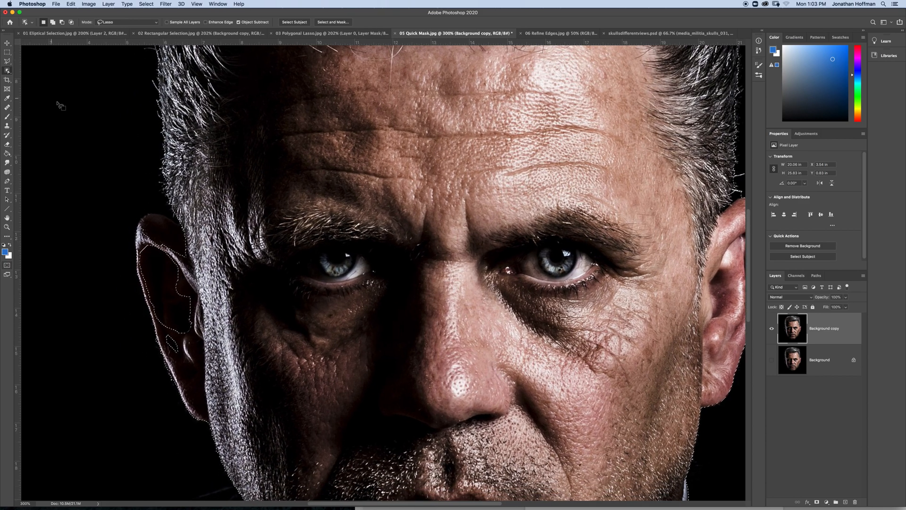
key("super+d")
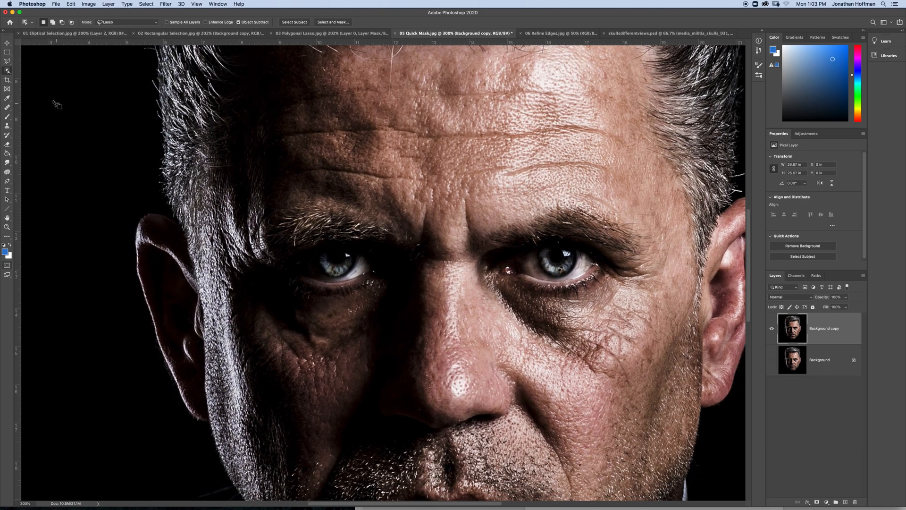
Select the whole head, including hair and ears, with the Quick Selection tool, subtracting the spill into the black background.
left_click(7, 71)
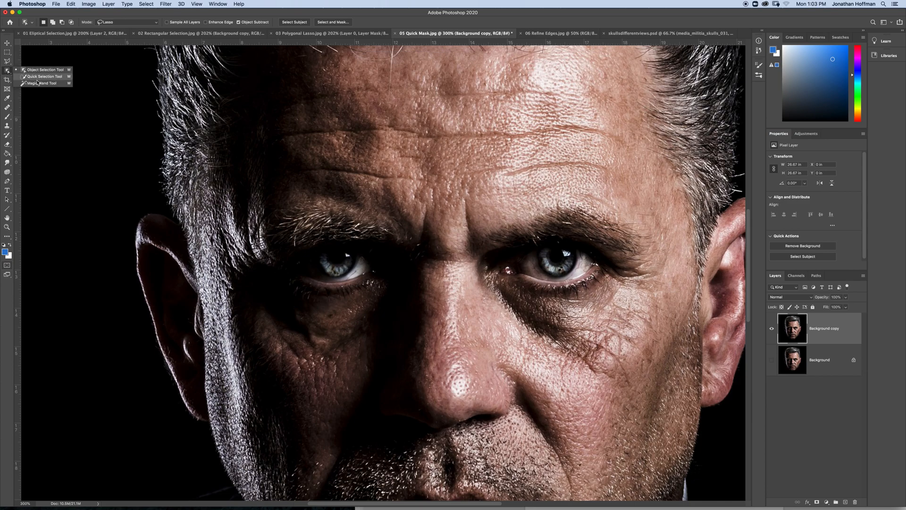
left_click(29, 77)
key("super+minus")
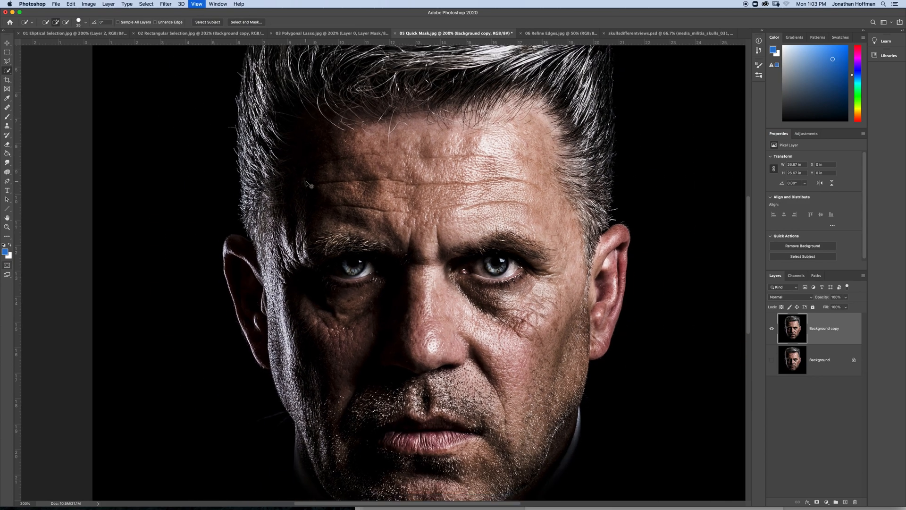
key("super+minus")
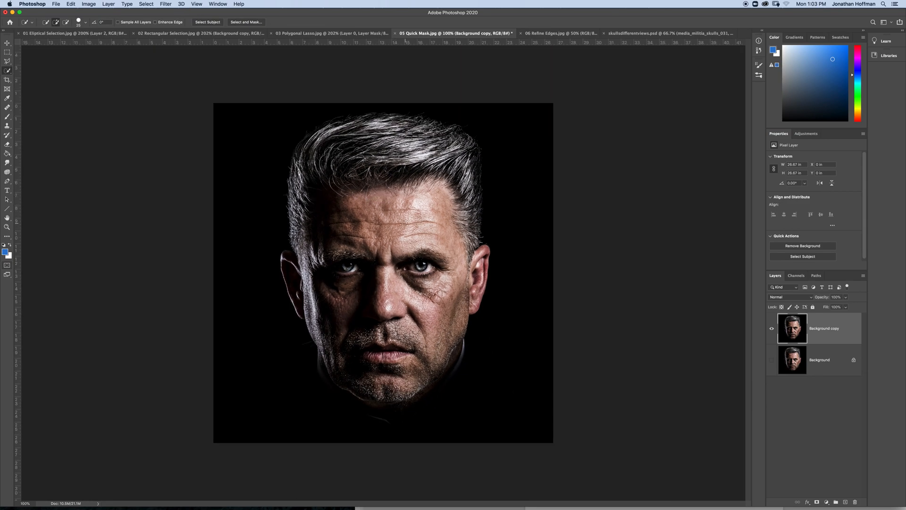
mouse_move(400, 170)
left_mouse_down()
mouse_move(405, 212)
mouse_move(385, 155)
mouse_move(307, 182)
mouse_move(304, 246)
mouse_move(299, 182)
mouse_move(326, 142)
mouse_move(387, 127)
mouse_move(452, 139)
mouse_move(389, 118)
mouse_move(351, 120)
mouse_move(303, 151)
mouse_move(298, 168)
mouse_move(259, 170)
mouse_move(264, 194)
mouse_move(288, 196)
mouse_move(266, 203)
mouse_move(278, 122)
left_mouse_up()
key("alt")
mouse_move(245, 170)
left_mouse_down()
mouse_move(247, 206)
mouse_move(268, 199)
mouse_move(257, 162)
left_mouse_up()
key("alt")
mouse_move(389, 238)
left_mouse_down()
mouse_move(424, 330)
mouse_move(388, 385)
mouse_move(355, 358)
mouse_move(293, 269)
left_mouse_up()
mouse_move(368, 383)
left_mouse_down()
mouse_move(341, 373)
mouse_move(378, 388)
mouse_move(420, 377)
mouse_move(470, 281)
left_mouse_up()
Open the head selection in Select and Mask and preview it with the Overlay view.
left_click(253, 26)
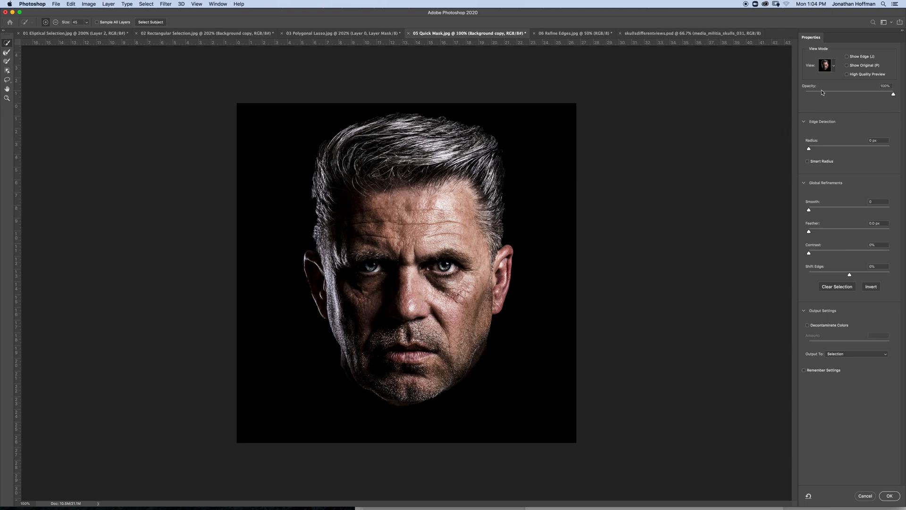
left_click(835, 66)
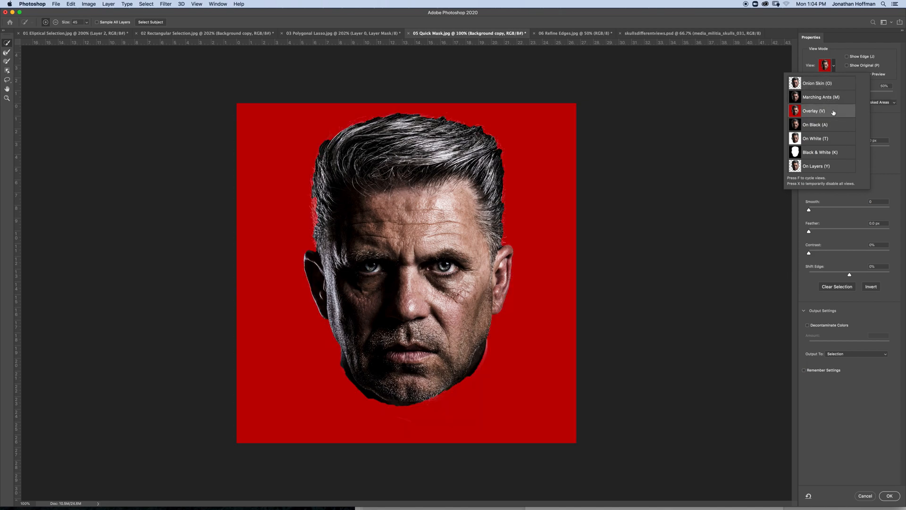
left_click(877, 120)
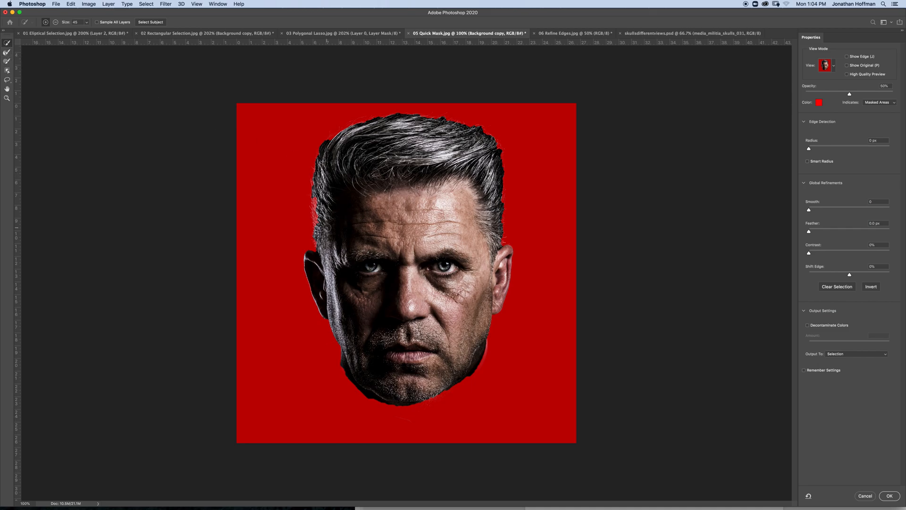
Examine the mask edges around the ears, cheeks and hair at 300% zoom.
key("super+equal")
key("super+equal")
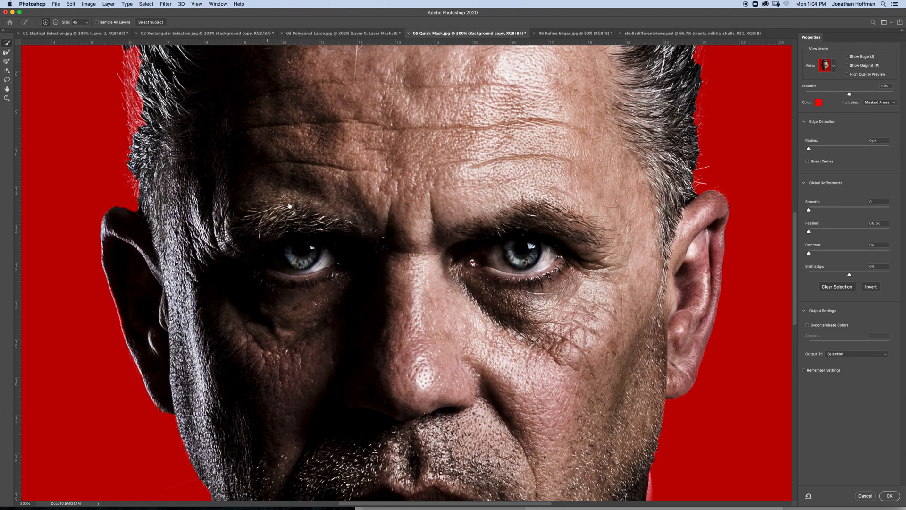
left_click_drag(275, 197, 372, 280)
left_click_drag(241, 144, 250, 221)
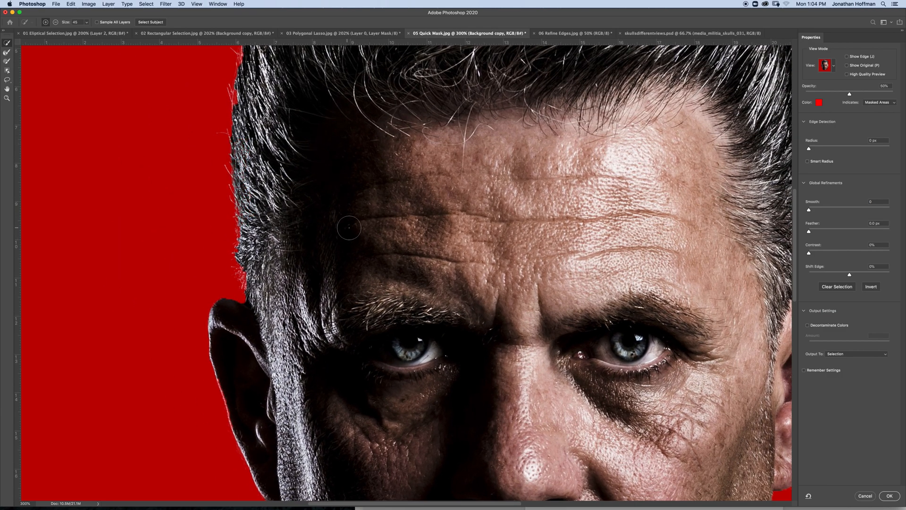
scroll(347, 228, "down", 5)
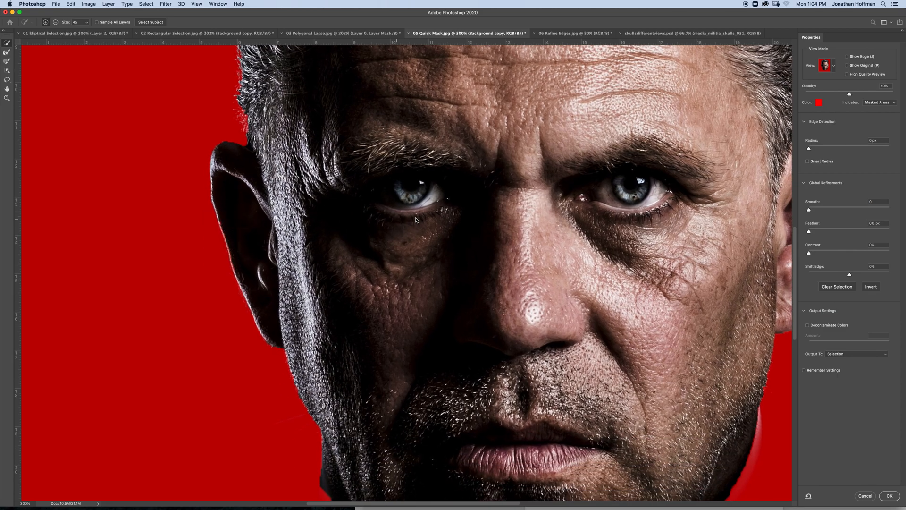
scroll(416, 220, "right", 8)
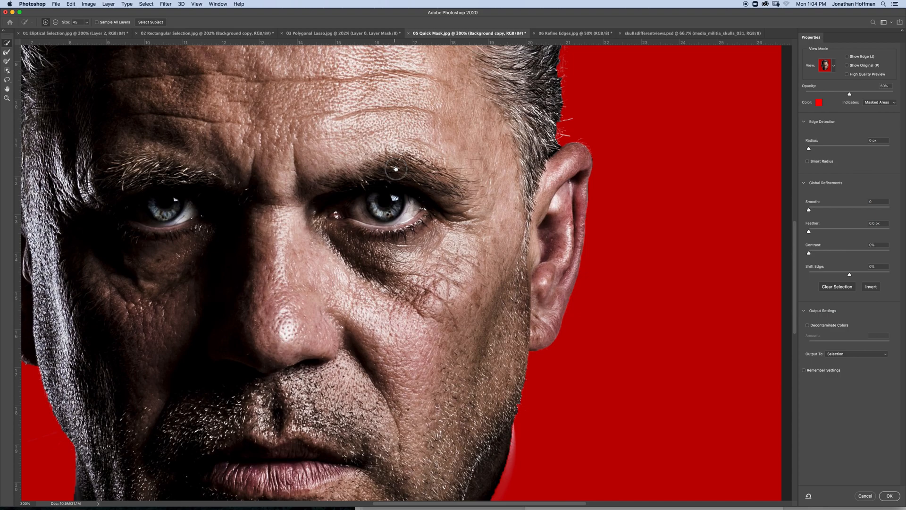
left_click_drag(395, 162, 431, 326)
left_click_drag(427, 255, 504, 330)
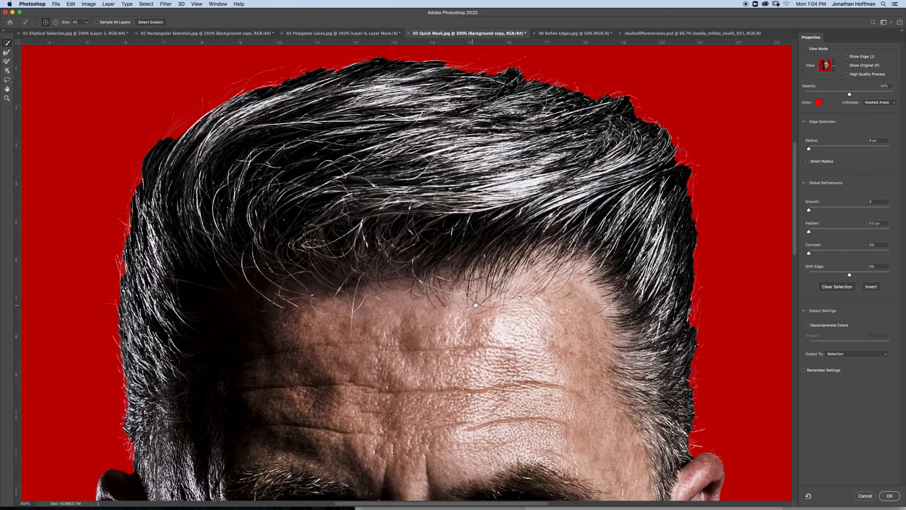
Add the missed dark hair along the upper-left outline of the head to the selection.
mouse_move(184, 142)
left_mouse_down()
mouse_move(306, 112)
mouse_move(232, 141)
mouse_move(192, 121)
mouse_move(218, 101)
mouse_move(272, 87)
mouse_move(394, 107)
mouse_move(327, 78)
mouse_move(330, 87)
mouse_move(387, 85)
left_mouse_up()
scroll(332, 90, "up", 1)
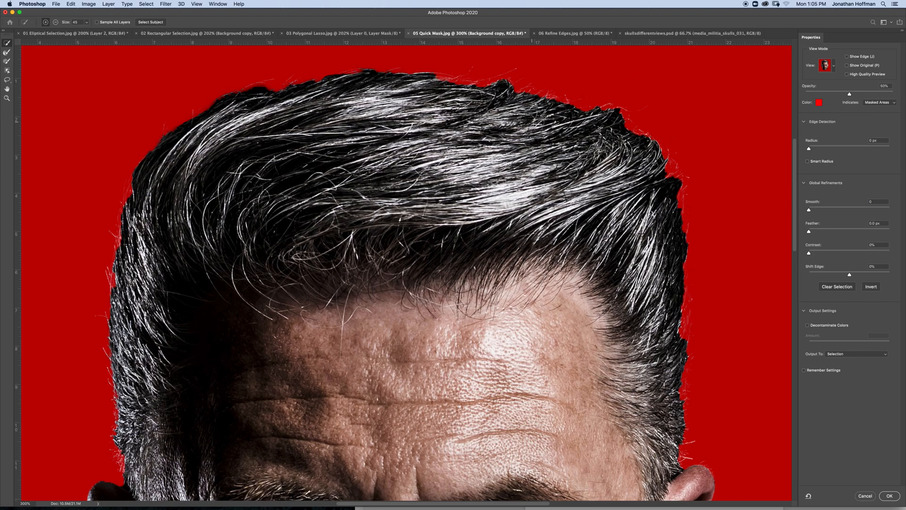
key("super+0")
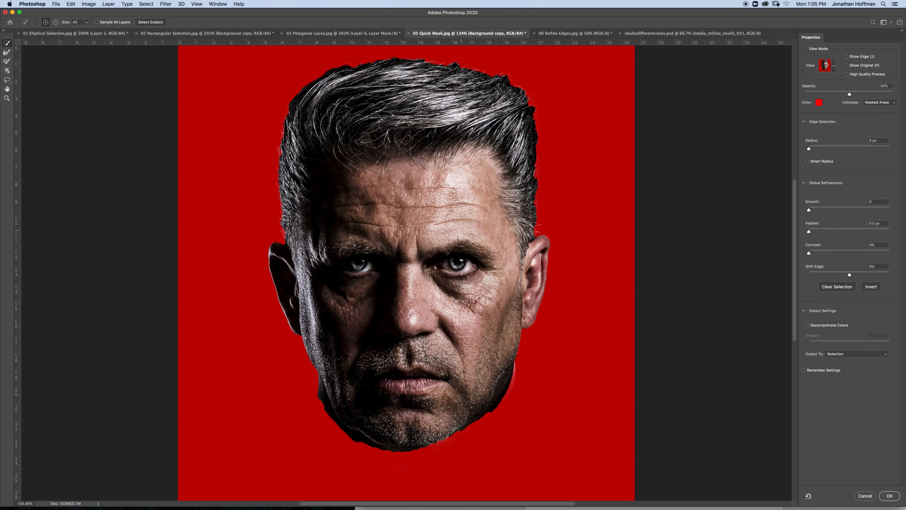
Try the Refine Edge Brush along the lit ear and the hair edge above it, undoing each stroke.
left_click(7, 52)
key("bracketleft")
key("bracketleft")
left_click_drag(546, 235, 549, 282)
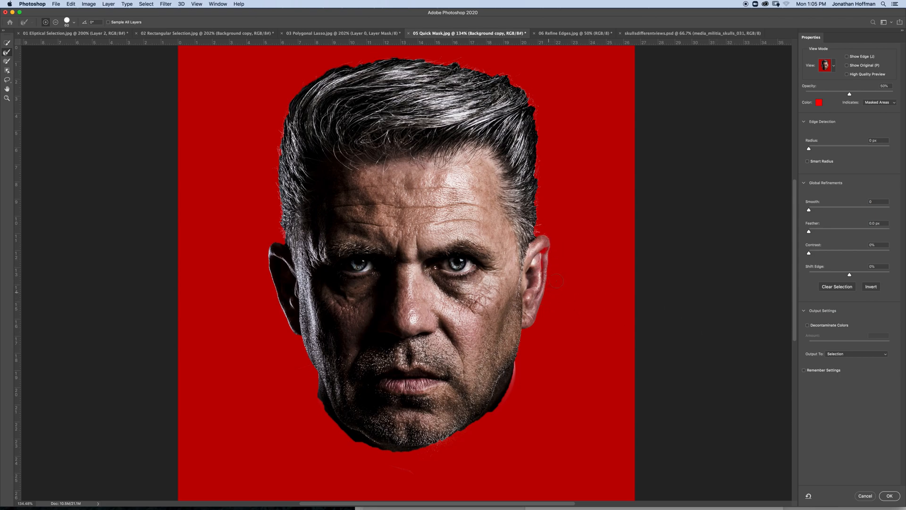
key("super+z")
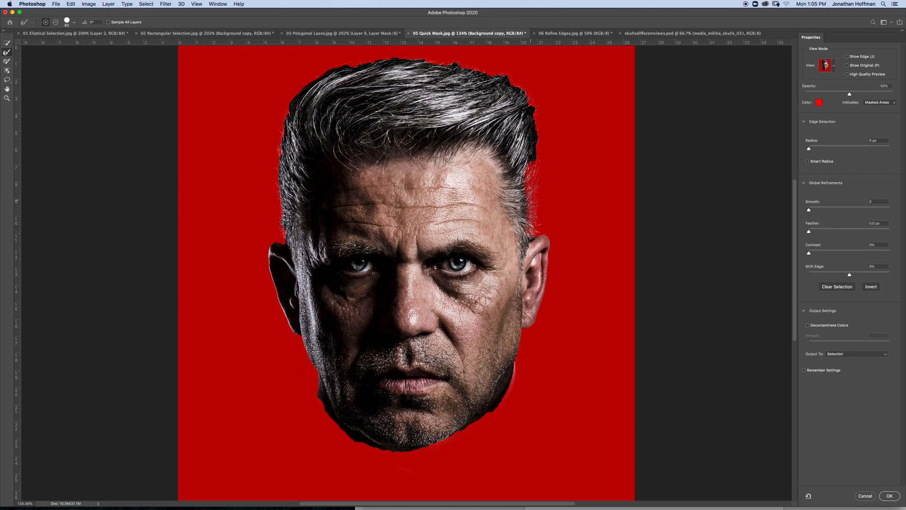
key("super+z")
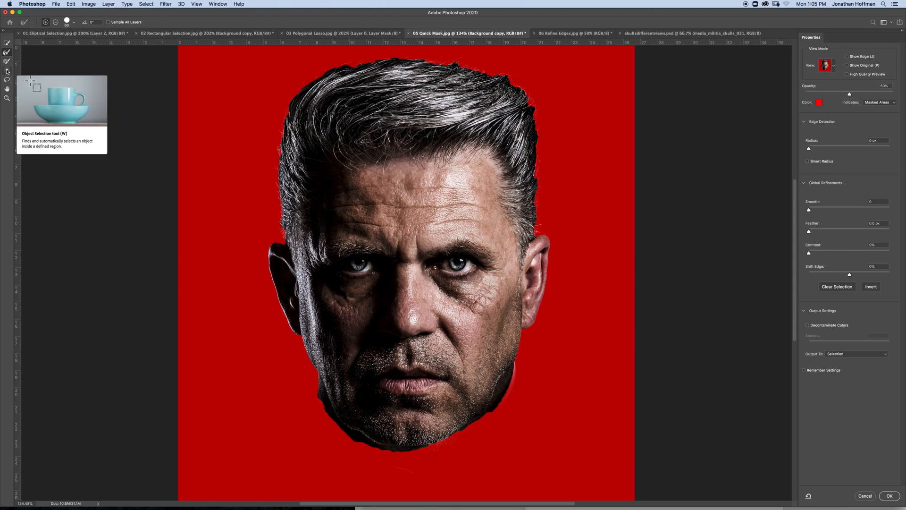
Add the dark area beneath the jaw and chin to the selection with the Lasso tool.
left_click(6, 81)
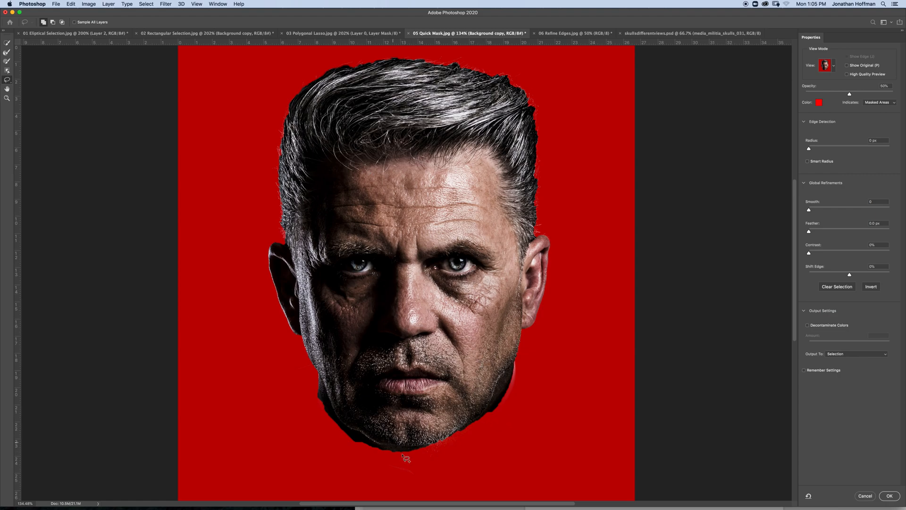
mouse_move(320, 394)
left_mouse_down()
mouse_move(345, 451)
mouse_move(376, 467)
mouse_move(454, 474)
mouse_move(499, 447)
mouse_move(513, 371)
left_mouse_up()
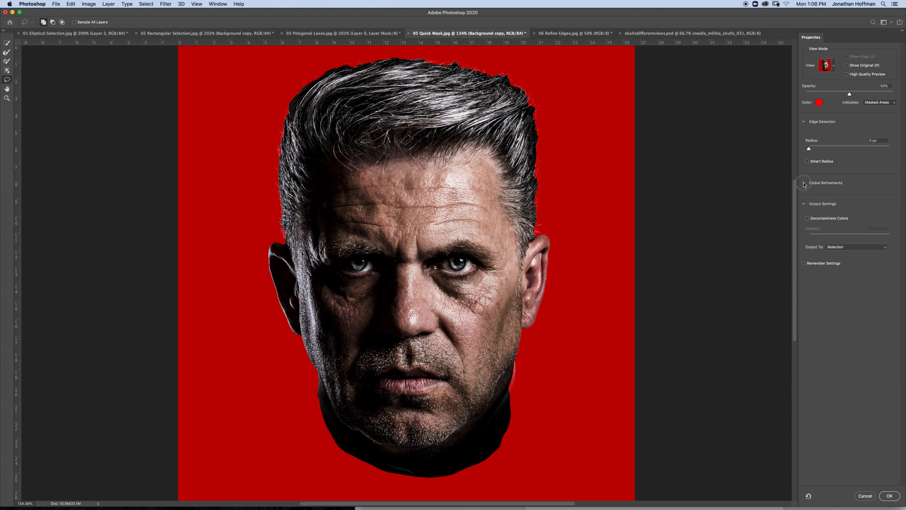
Try out the Smooth and Feather refinements on the selection edge, returning both to 0.
left_click_drag(809, 211, 848, 213)
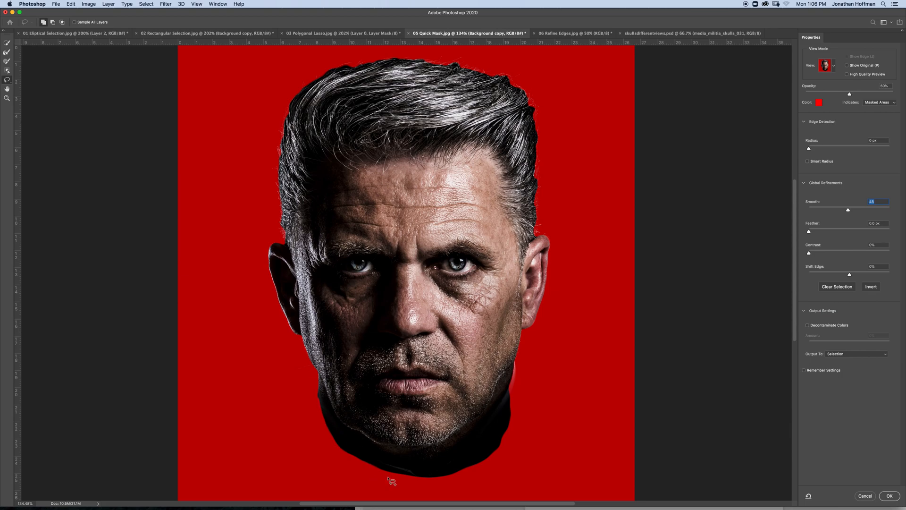
left_click_drag(809, 232, 787, 231)
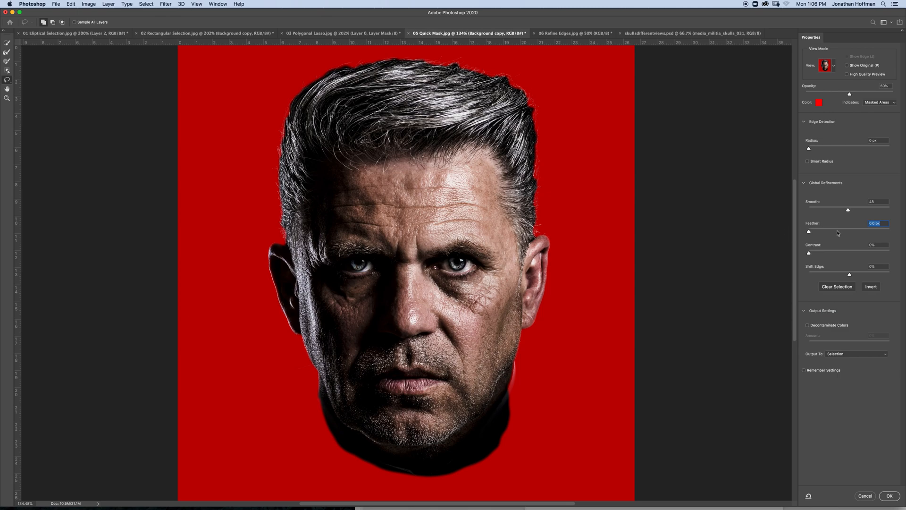
left_click_drag(849, 211, 803, 222)
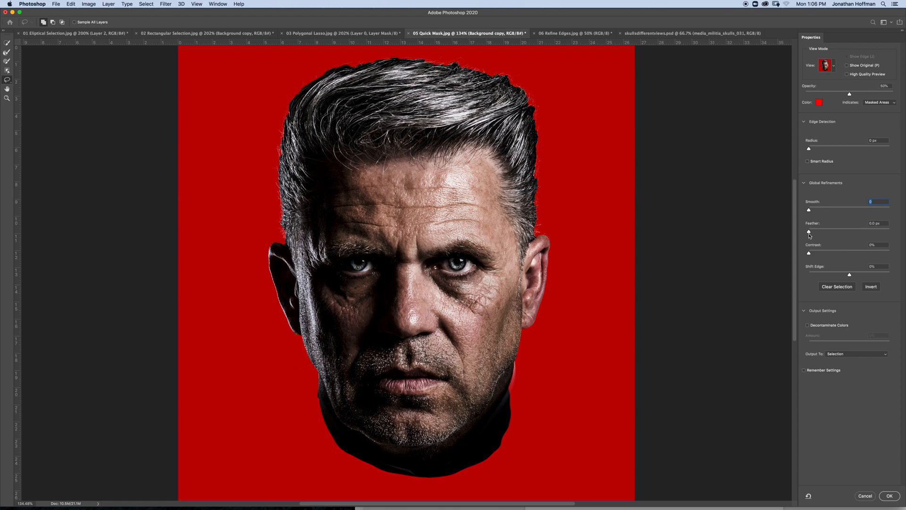
left_click_drag(809, 233, 850, 234)
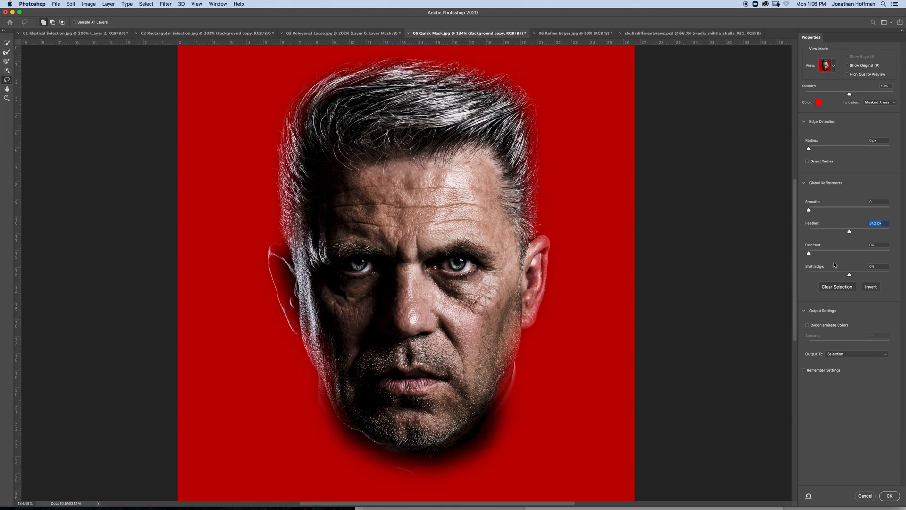
left_click_drag(810, 254, 791, 257)
left_click_drag(850, 234, 809, 233)
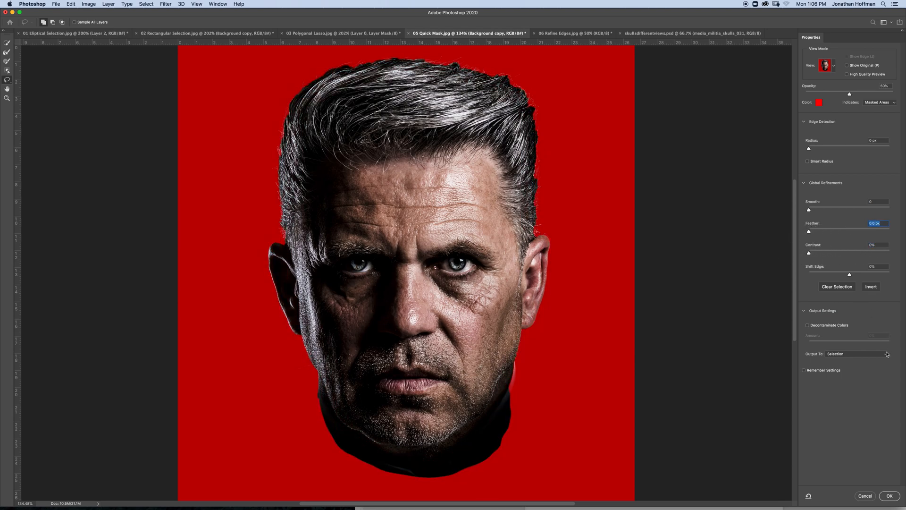
Keep Selection as the output and apply the Select and Mask refinement.
left_click(841, 354)
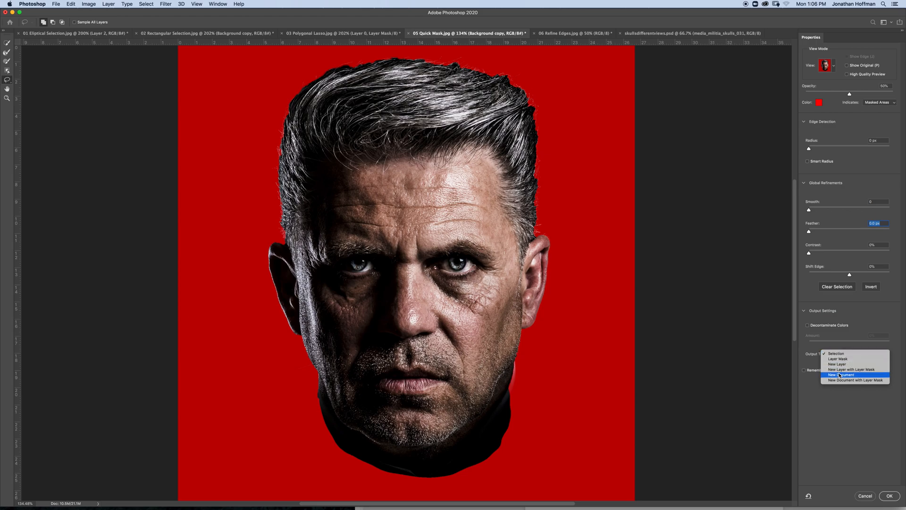
left_click(810, 397)
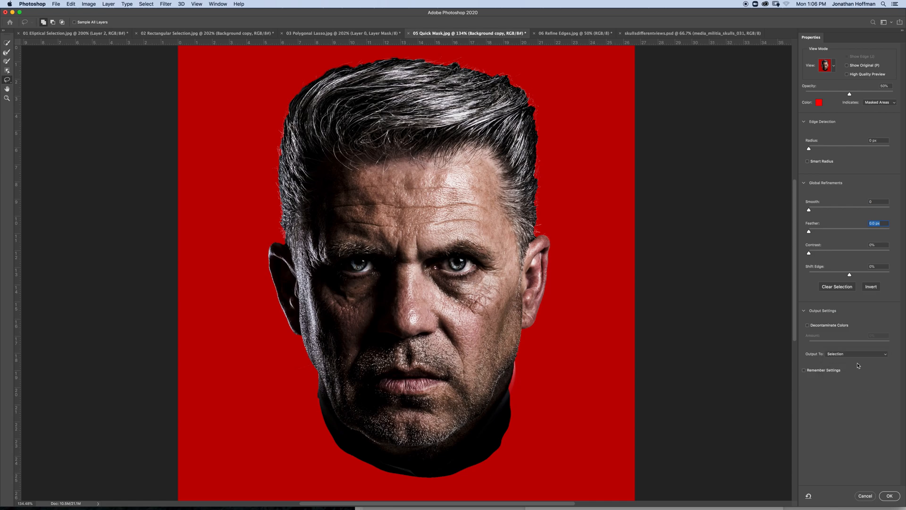
left_click(890, 495)
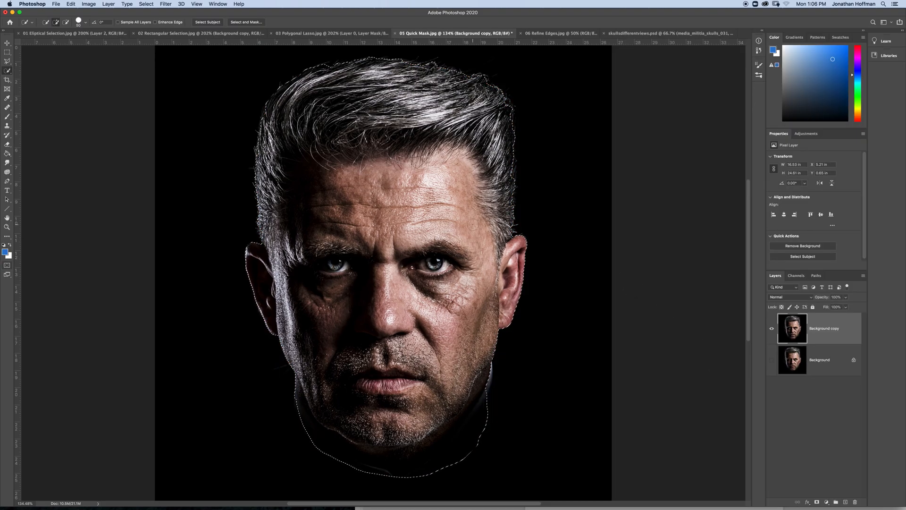
Switch the head selection to Quick Mask mode and bring the top of the hair into view at 400% zoom.
scroll(401, 202, "up", 3)
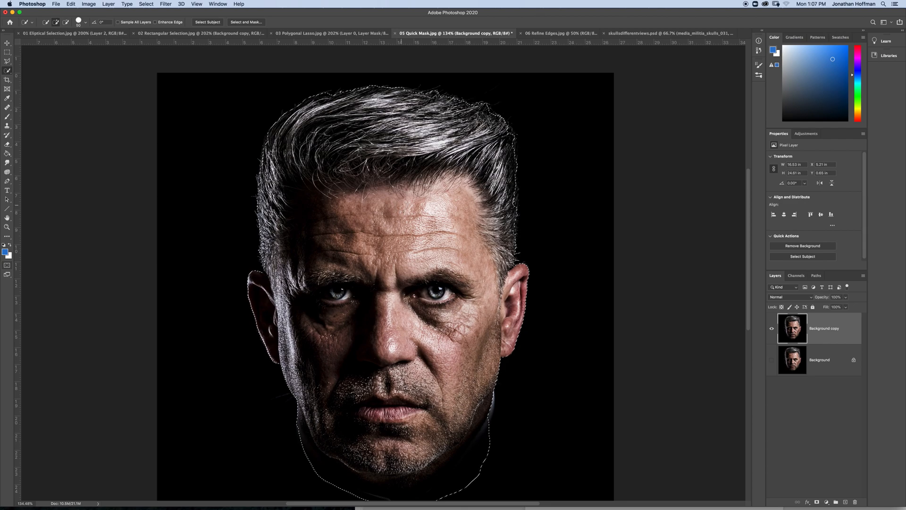
key("q")
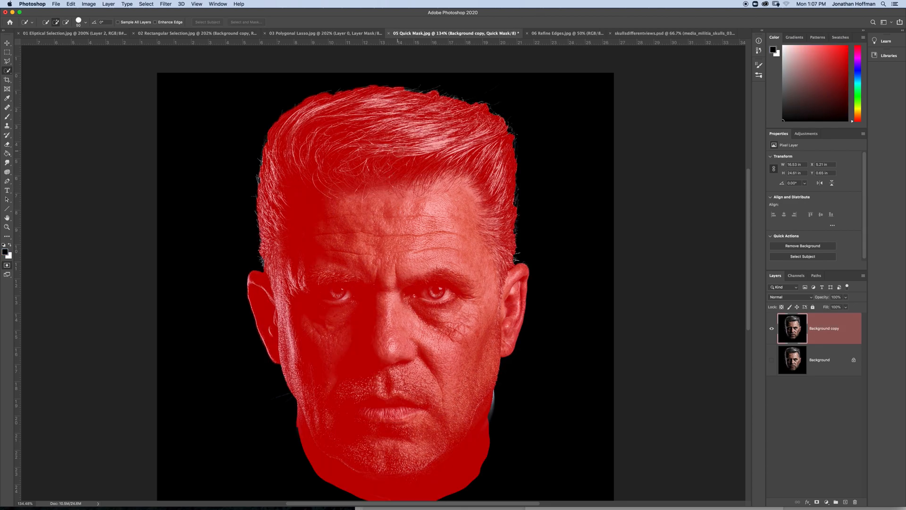
scroll(385, 142, "up", 4)
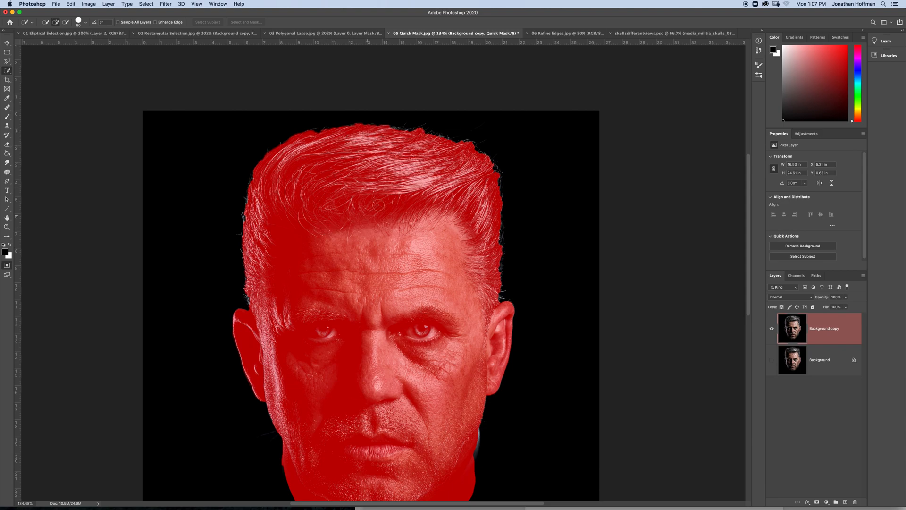
key("super+equal")
key("super+equal")
key("super+equal")
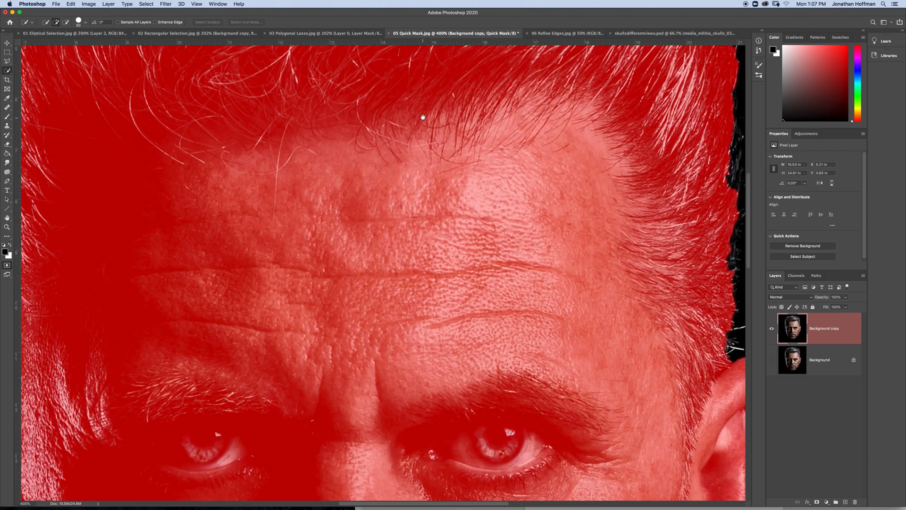
left_click_drag(422, 117, 411, 190)
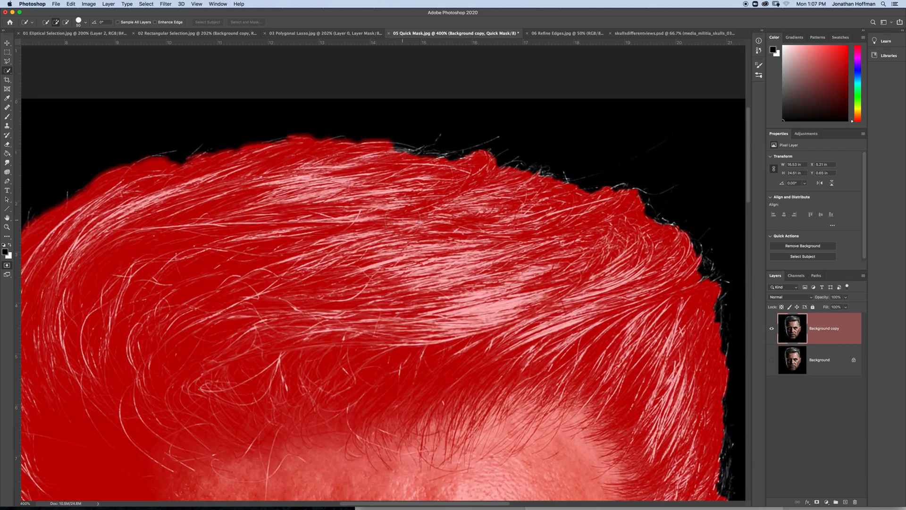
Paint a short stray strand onto the Quick Mask at the top hair edge with a small brush.
key("bracketleft")
key("bracketleft")
key("bracketleft")
key("bracketleft")
key("bracketleft")
left_click_drag(422, 156, 436, 155)
key("super+d")
key("b")
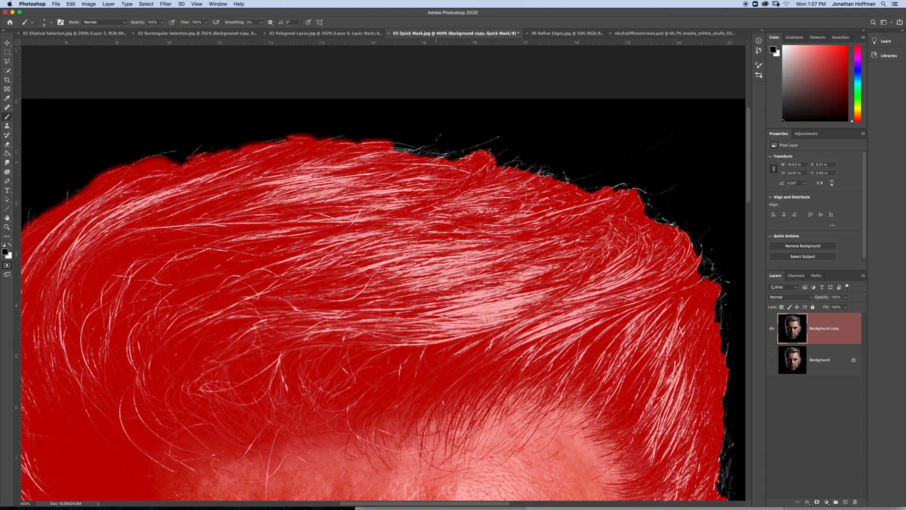
left_click_drag(431, 161, 480, 144)
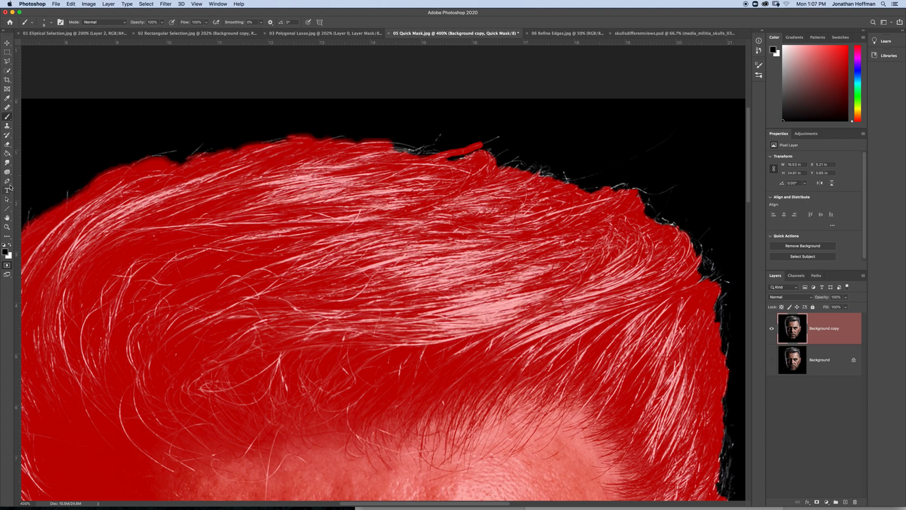
Set up the Smudge tool with the Hard Round brush from General Brushes.
left_click(7, 162)
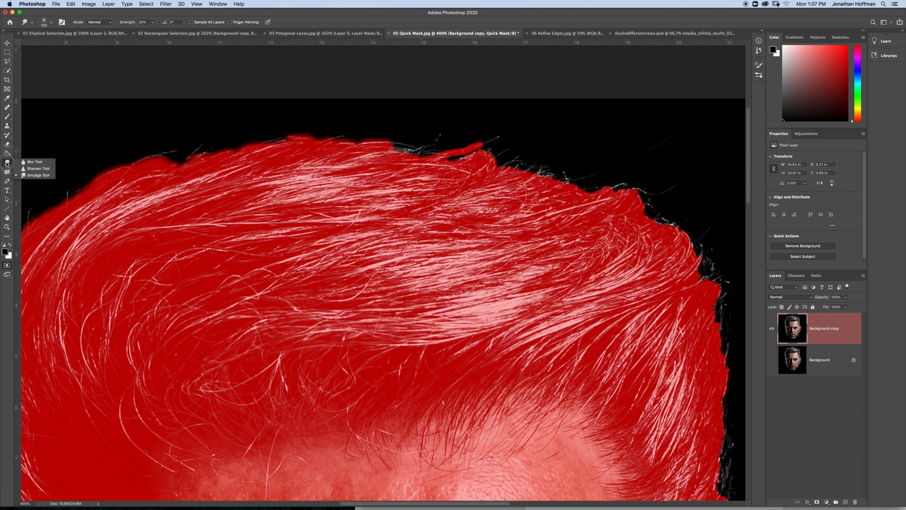
left_click(35, 176)
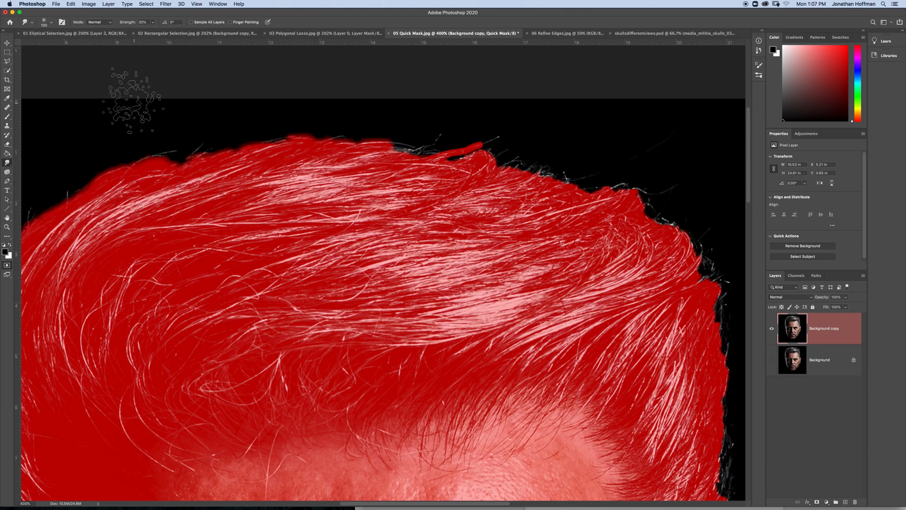
left_click(50, 24)
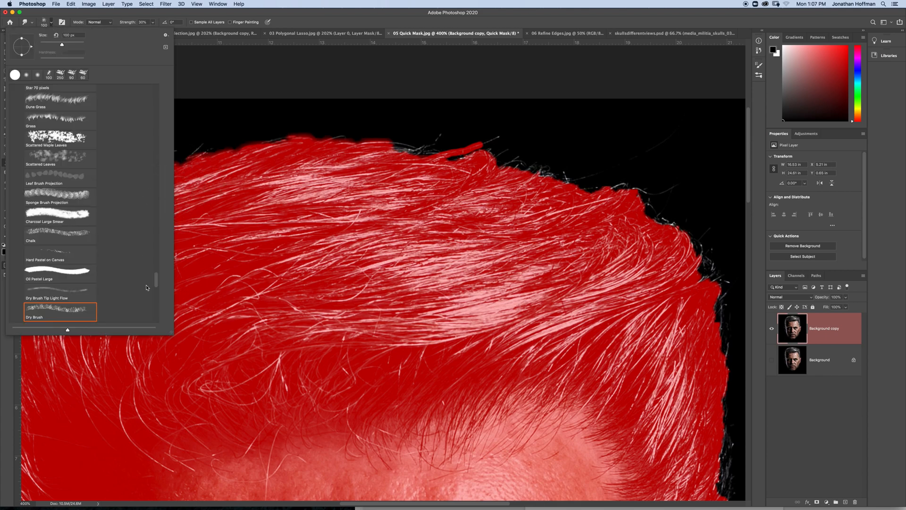
left_click_drag(156, 279, 149, 78)
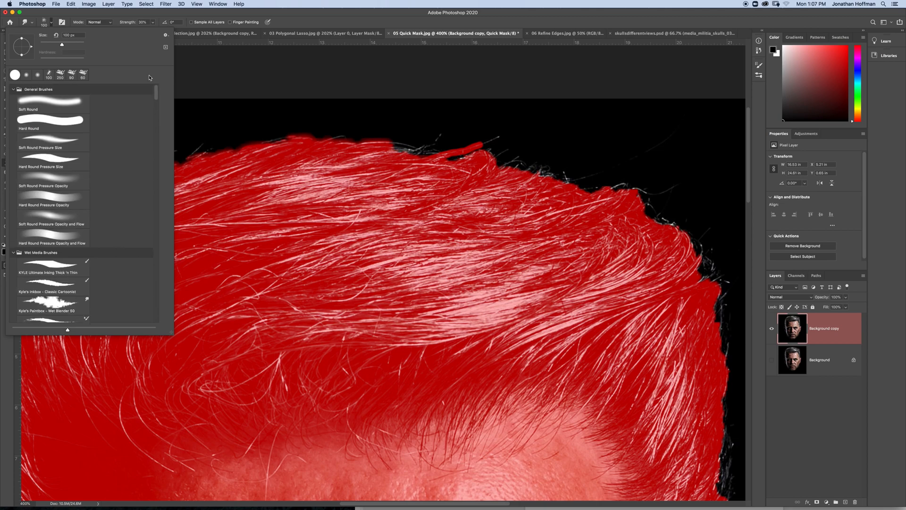
left_click(79, 126)
key("Return")
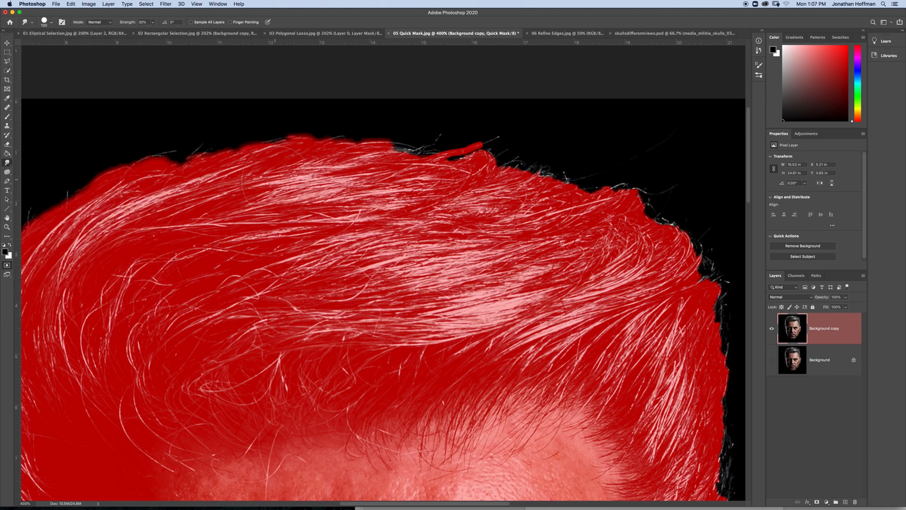
Smudge the end of the painted strand outward into a fine tip with a much smaller brush.
key("bracketleft")
key("bracketleft")
key("bracketleft")
key("bracketleft")
key("bracketleft")
key("bracketleft")
key("bracketleft")
key("bracketleft")
mouse_move(478, 145)
left_mouse_down()
mouse_move(498, 138)
mouse_move(486, 141)
left_mouse_up()
Try a long smudge stroke from the top hair edge into the background at 100% strength, and undo it.
left_click(153, 24)
left_click_drag(153, 32, 175, 31)
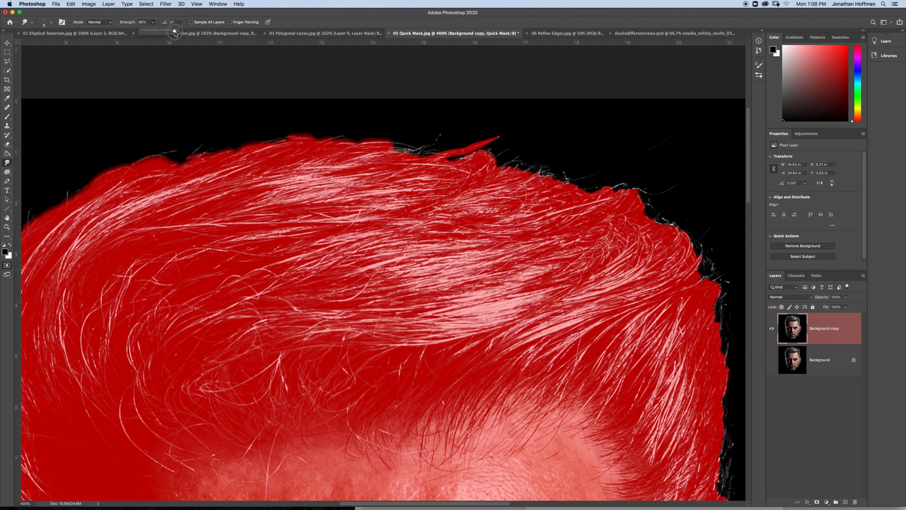
mouse_move(387, 140)
left_mouse_down()
mouse_move(429, 117)
mouse_move(554, 101)
left_mouse_up()
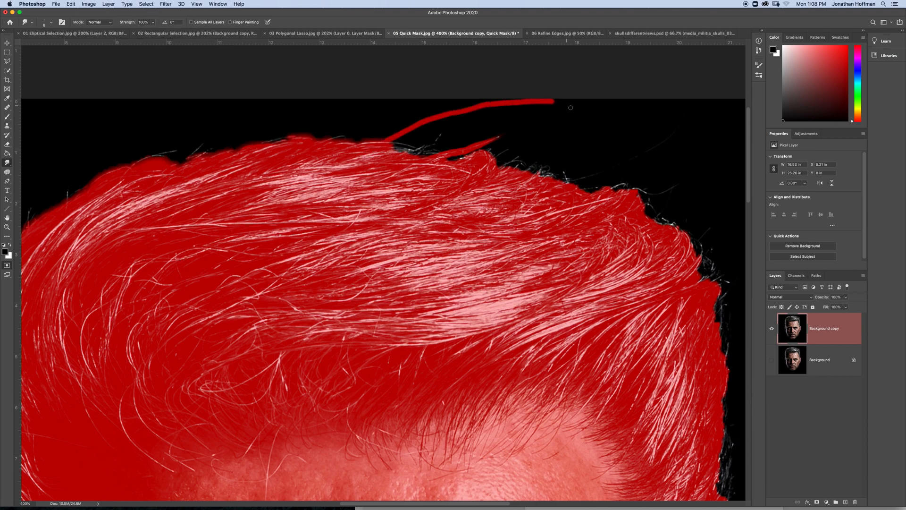
key("super+z")
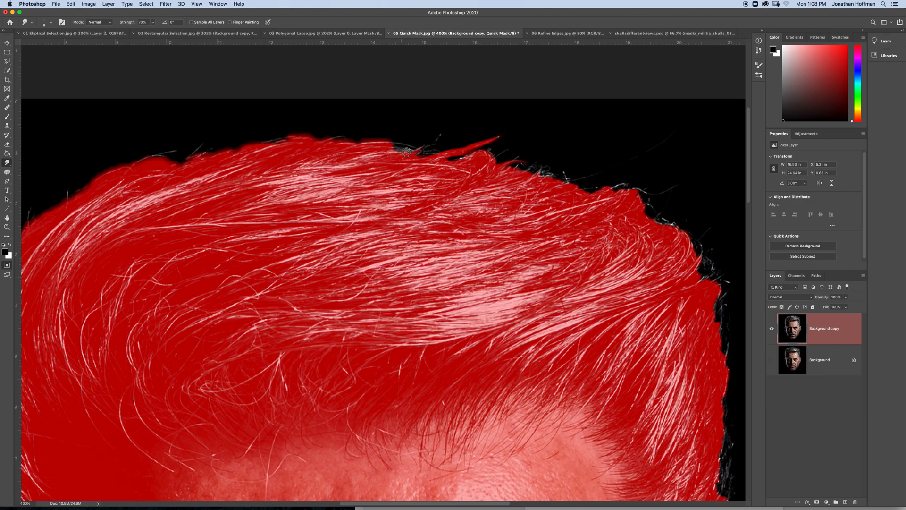
Smudge the mask outward over stray hairs along the top of the head and just above the ear.
left_click_drag(414, 152, 441, 134)
left_click_drag(643, 222, 440, 217)
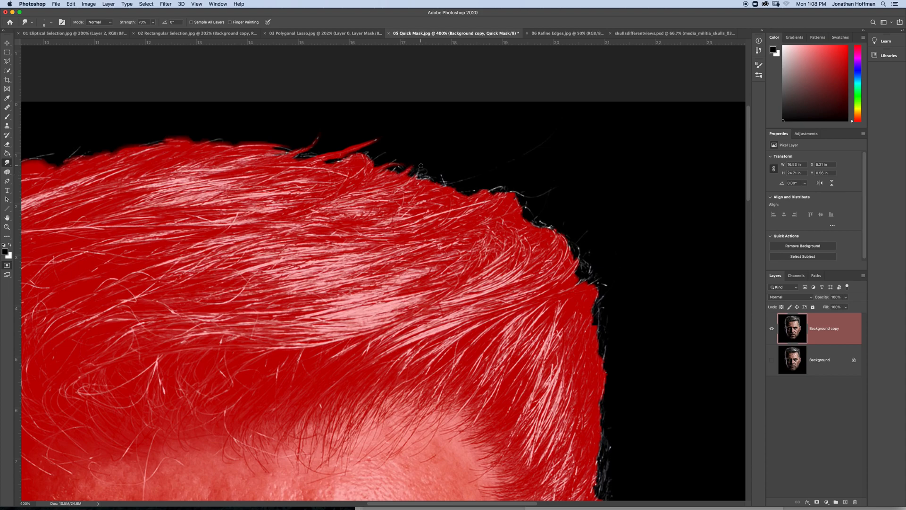
left_click_drag(603, 330, 565, 181)
left_click_drag(568, 297, 566, 235)
left_click_drag(549, 326, 542, 267)
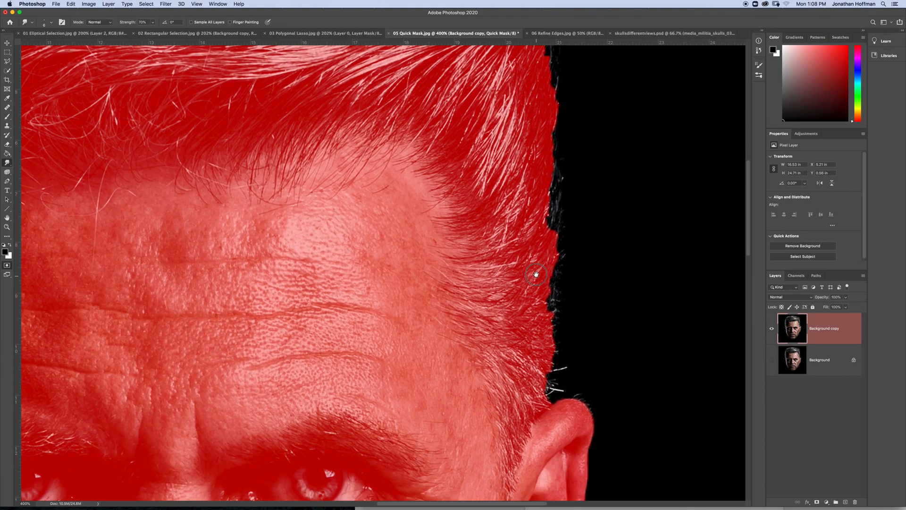
left_click_drag(545, 371, 569, 362)
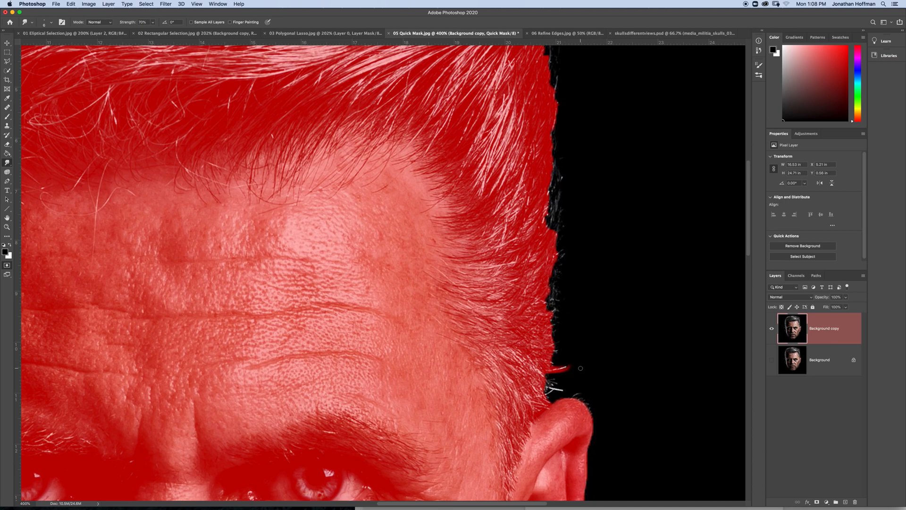
Thin the strand above the ear by smudging the mask edge back toward the hair at 600% zoom.
key("super+plus")
key("super+plus")
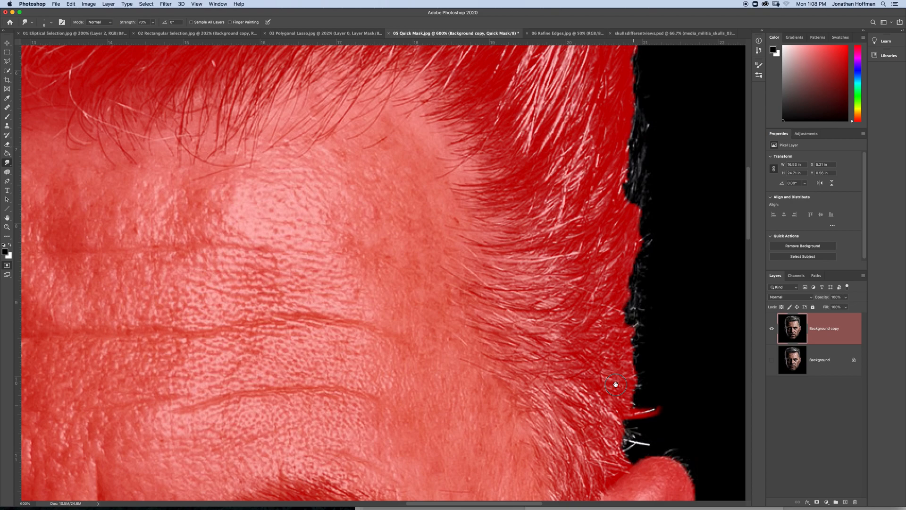
left_click_drag(615, 384, 569, 324)
mouse_move(622, 361)
left_mouse_down()
mouse_move(592, 365)
mouse_move(614, 356)
mouse_move(595, 354)
left_mouse_up()
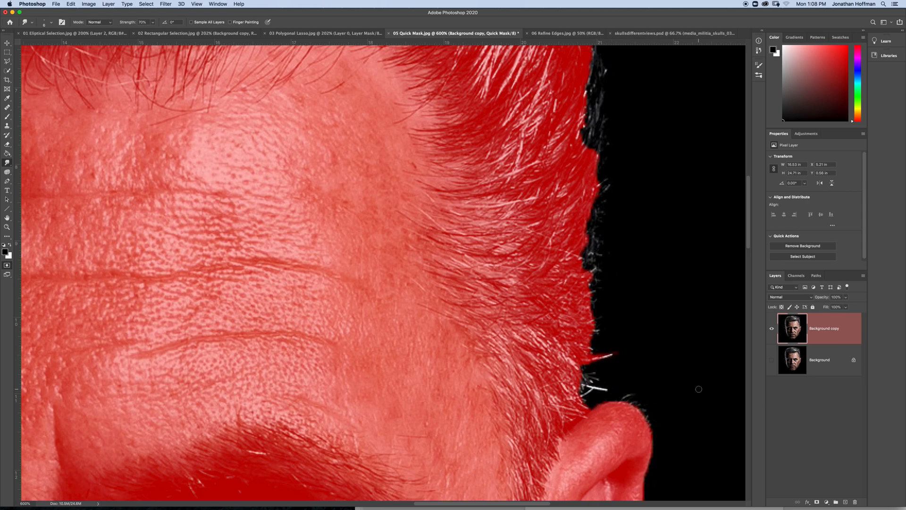
Exit Quick Mask mode and add a layer mask to the Background copy layer from the selection.
key("q")
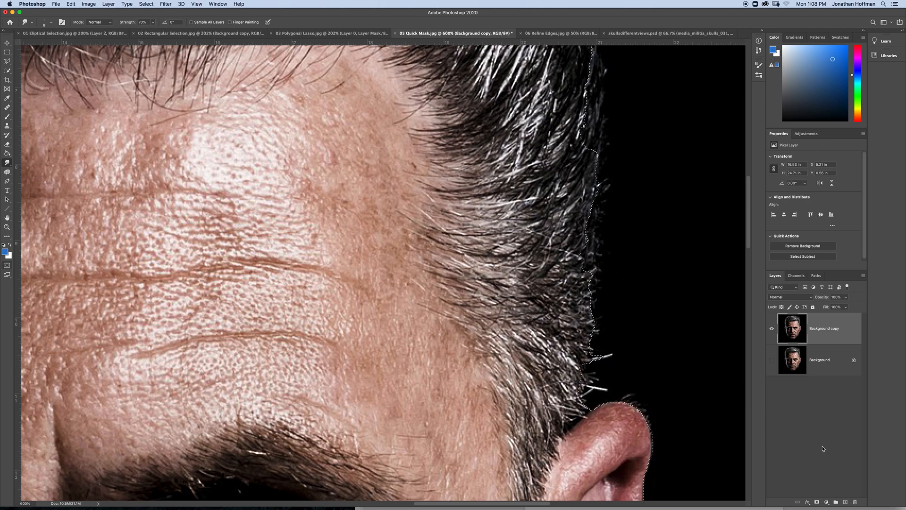
left_click(817, 502)
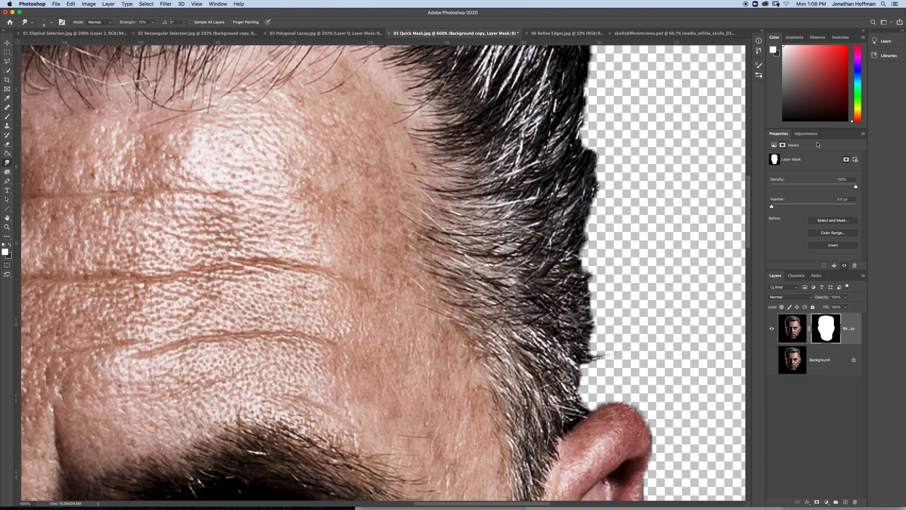
Add a new layer beneath the masked Background copy layer and fill it with blue.
left_click(858, 89)
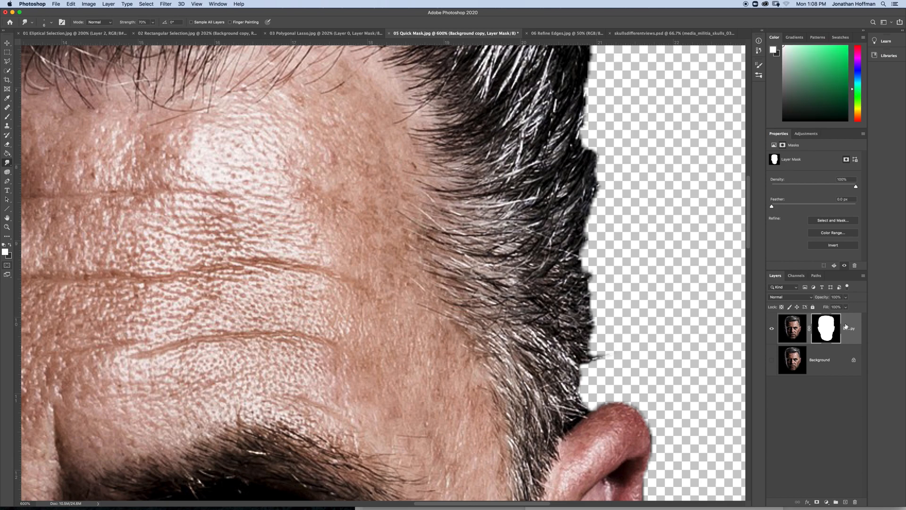
left_click(846, 502)
left_click_drag(824, 329, 824, 361)
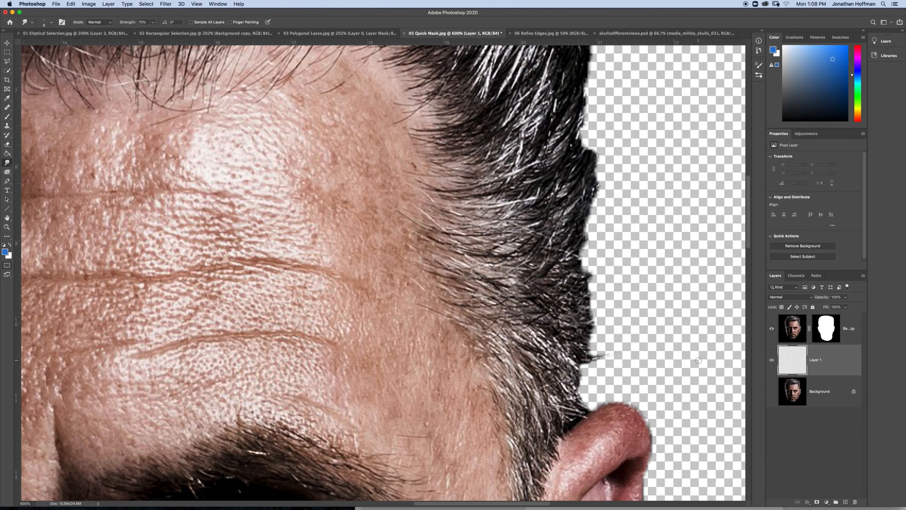
key("g")
left_click(665, 332)
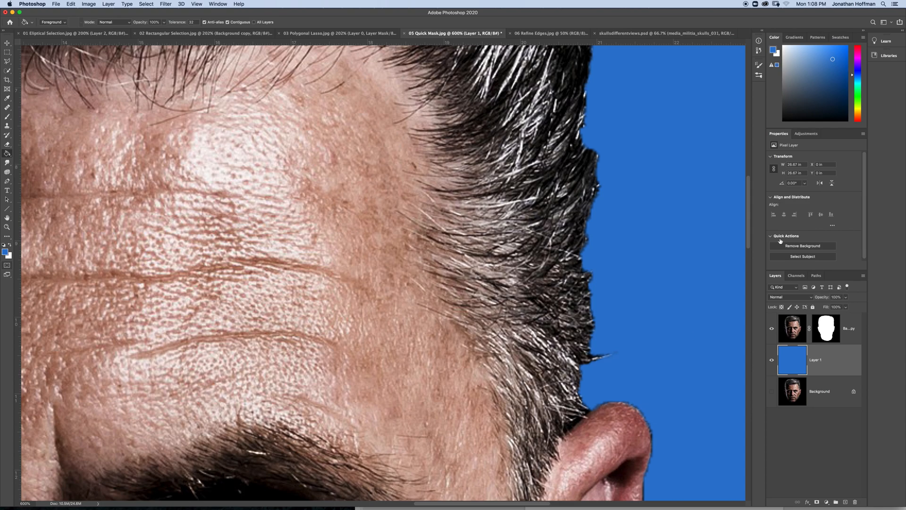
Refill the backdrop layer behind the man's head with bright green.
left_click(857, 92)
left_click(843, 46)
left_click(695, 167)
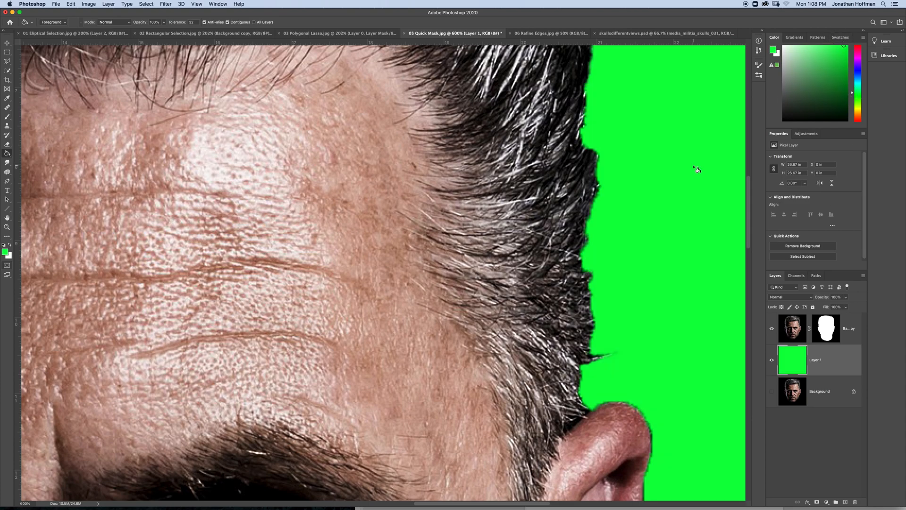
key("super+0")
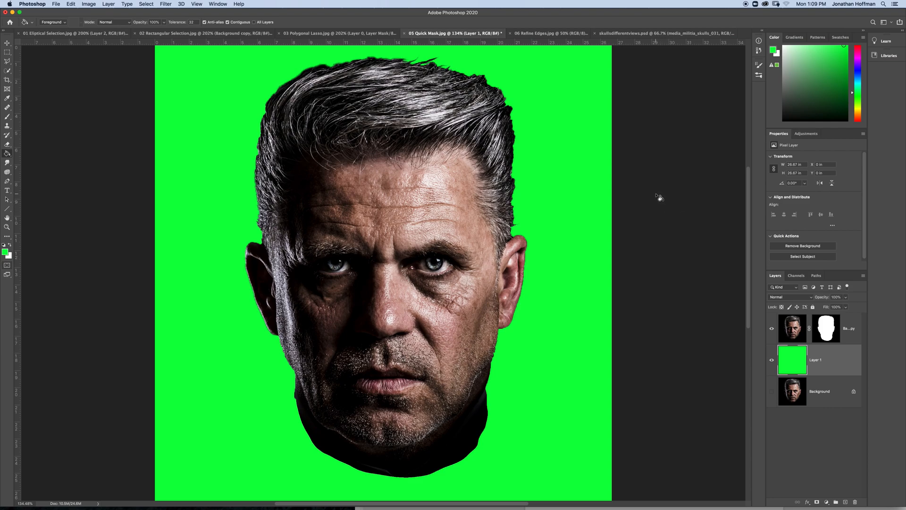
In 06 Refine Edges.jpg, select the sleeping kitten using the Object Selection tool in Lasso mode.
left_click(543, 34)
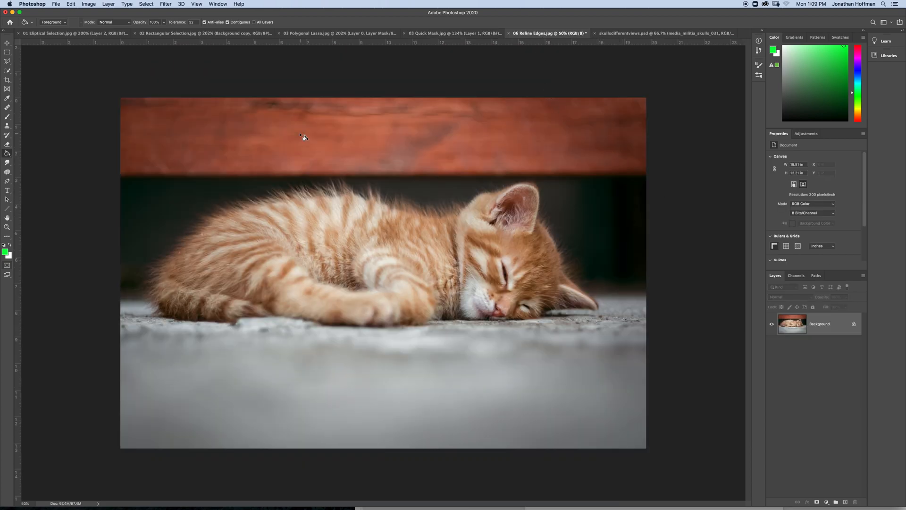
left_click(8, 46)
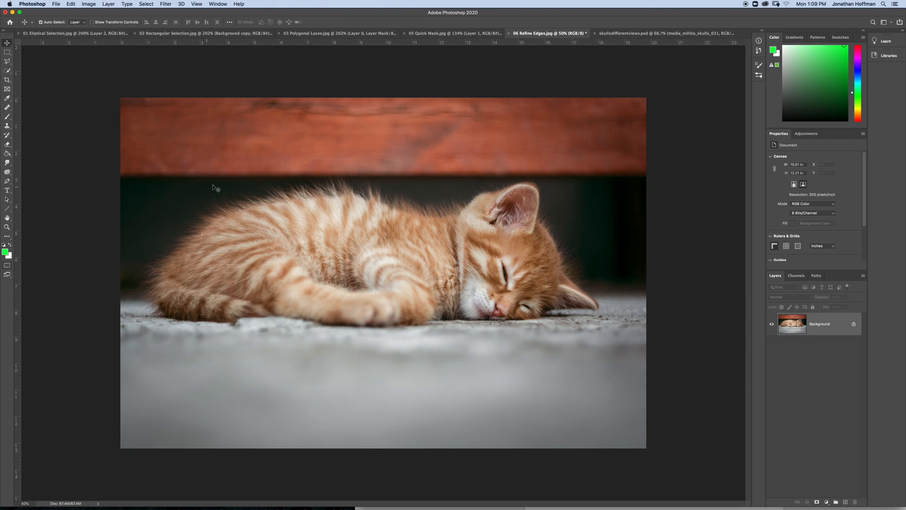
key("w")
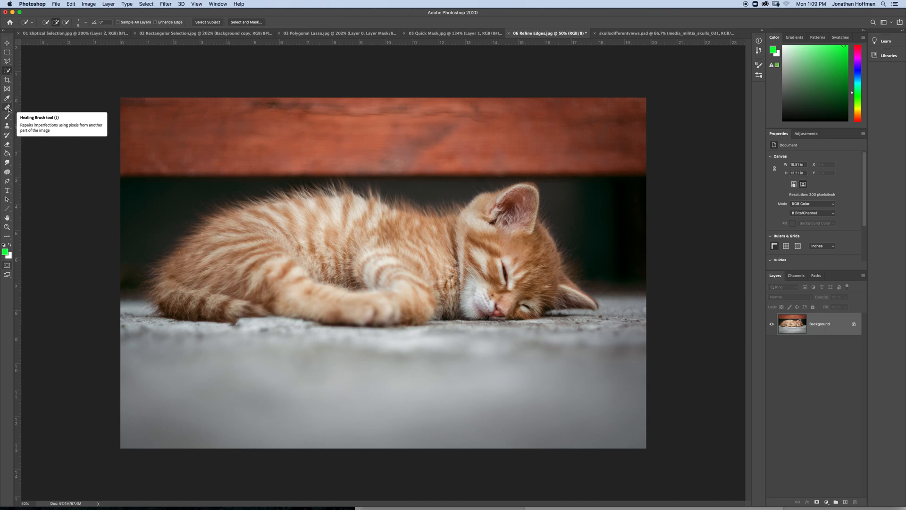
left_click_drag(8, 73, 28, 70)
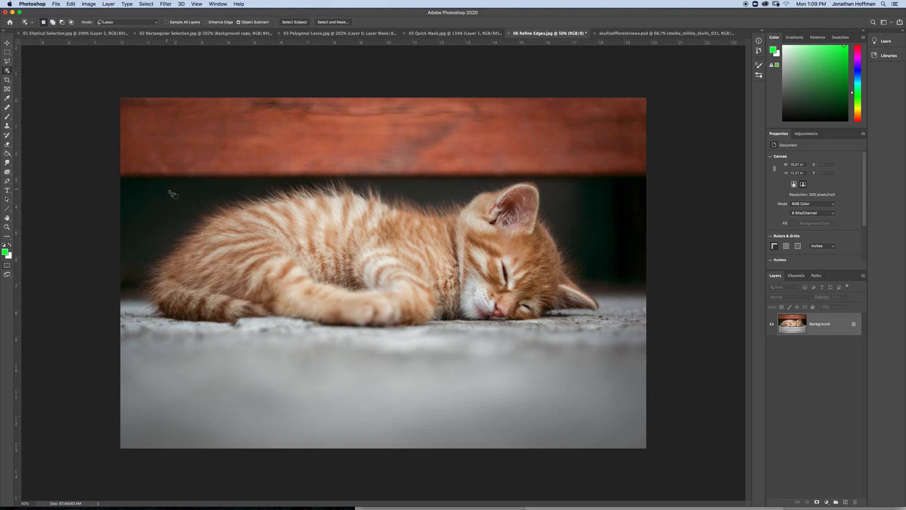
mouse_move(397, 182)
left_mouse_down()
mouse_move(337, 173)
mouse_move(216, 194)
mouse_move(140, 248)
mouse_move(131, 279)
mouse_move(146, 313)
mouse_move(263, 347)
mouse_move(546, 330)
mouse_move(597, 320)
mouse_move(609, 308)
mouse_move(616, 278)
mouse_move(530, 174)
mouse_move(390, 180)
mouse_move(411, 188)
left_mouse_up()
Unlock the kitten photo's Background layer and duplicate it.
left_click(854, 324)
left_click_drag(852, 326, 846, 501)
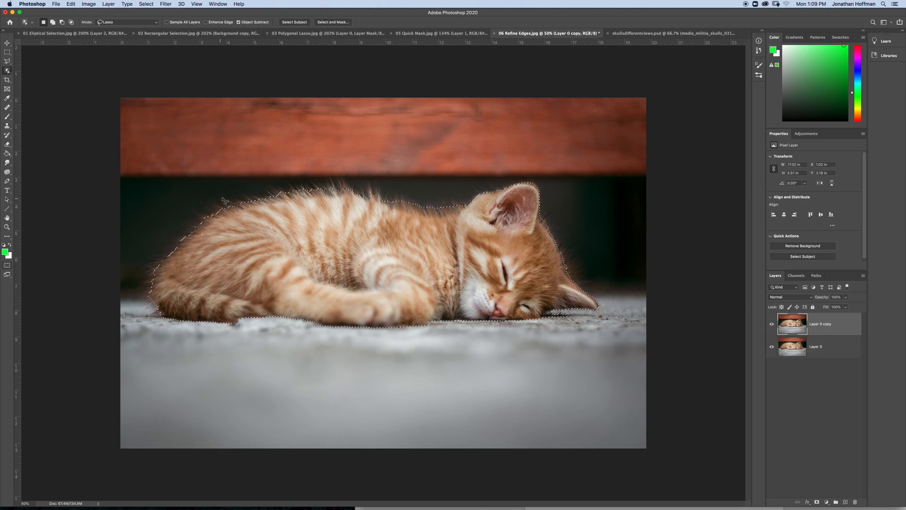
Open the kitten selection in Select and Mask and preview it with the On Black view.
left_click(333, 22)
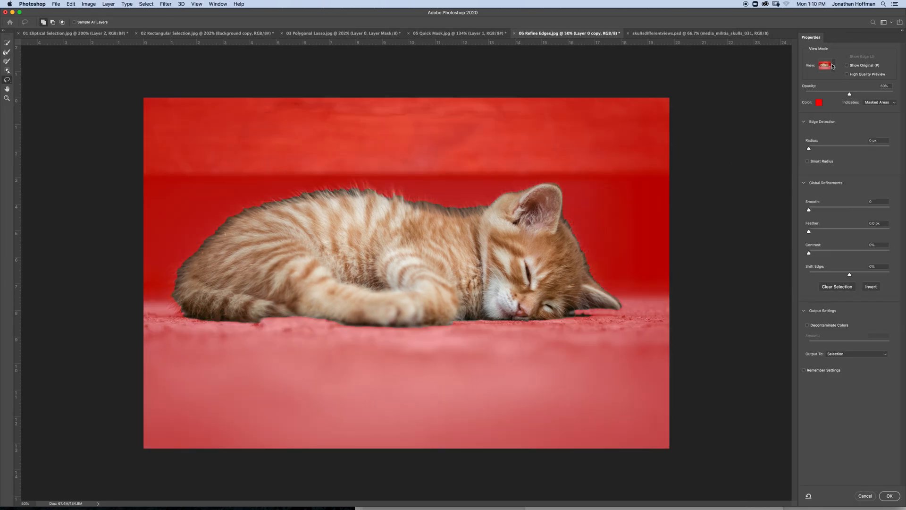
left_click(832, 66)
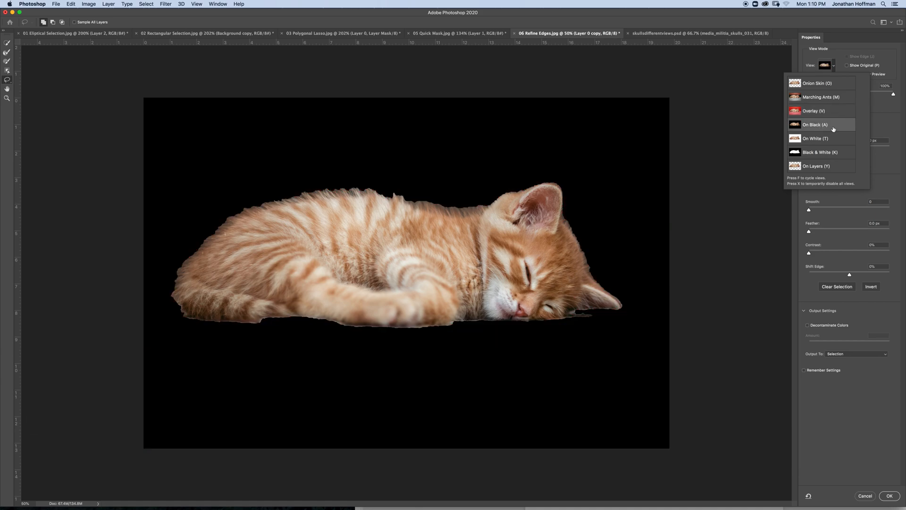
left_click(878, 120)
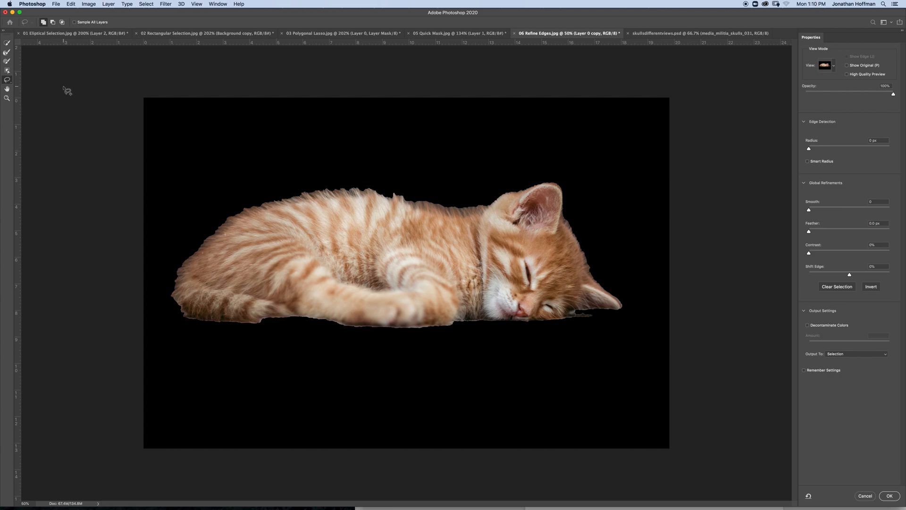
Refine the fur edge along the kitten's back and down to its tail with the Refine Edge Brush, enlarging it to 125.
left_click(7, 53)
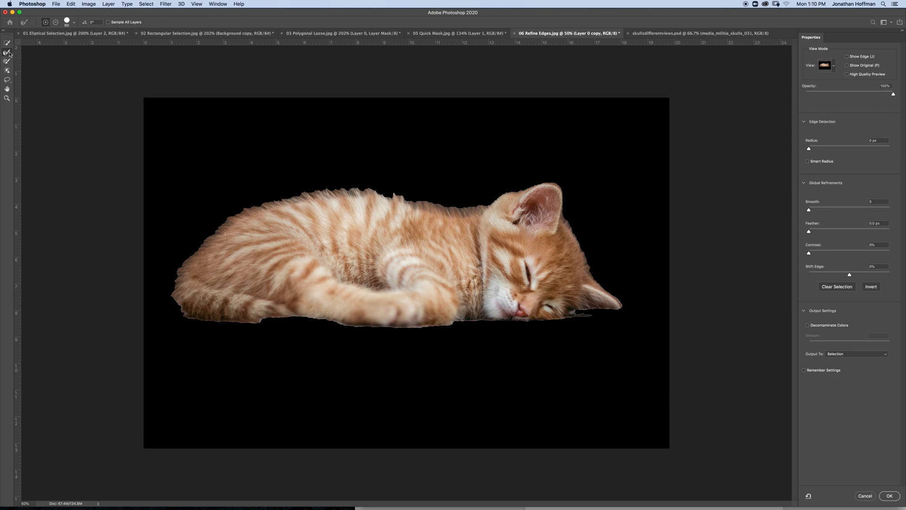
mouse_move(262, 203)
left_mouse_down()
mouse_move(333, 187)
mouse_move(456, 206)
left_mouse_up()
key("bracketright")
key("bracketright")
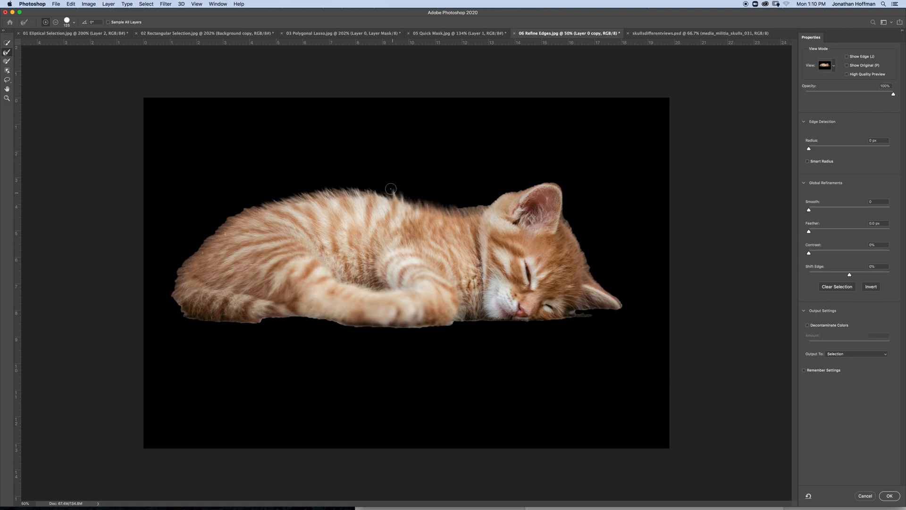
mouse_move(382, 193)
left_mouse_down()
mouse_move(361, 182)
mouse_move(250, 198)
mouse_move(186, 245)
mouse_move(166, 285)
mouse_move(177, 315)
mouse_move(170, 302)
left_mouse_up()
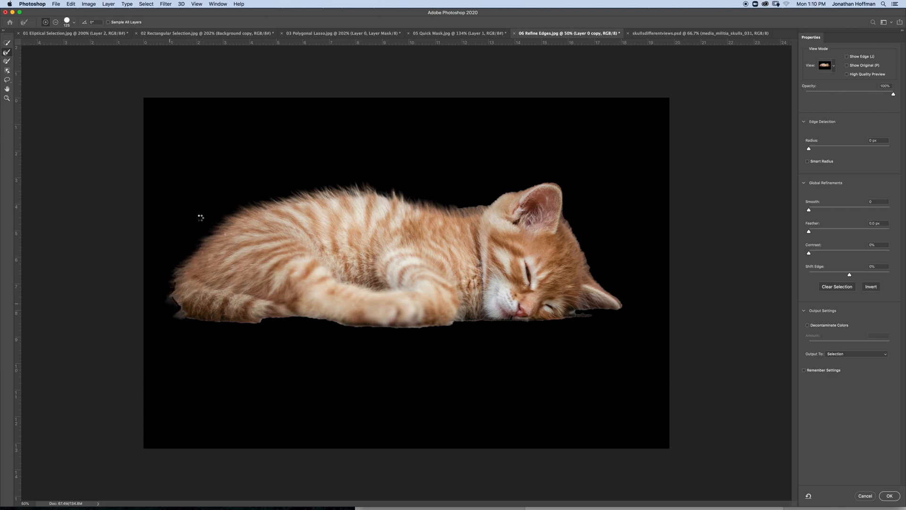
Refine the fur edge from the kitten's back to its upright ear and around the outer side of its head.
mouse_move(313, 192)
left_mouse_down()
mouse_move(372, 189)
mouse_move(461, 206)
mouse_move(513, 184)
left_mouse_up()
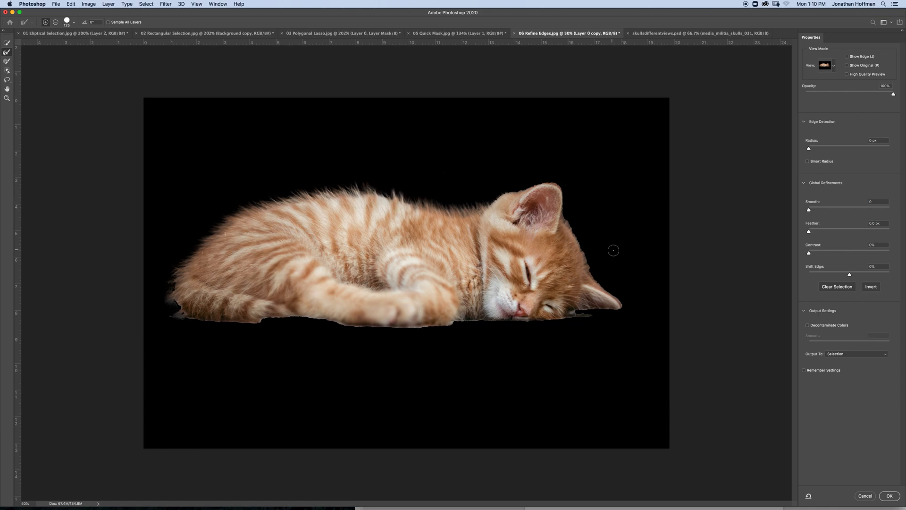
left_click_drag(593, 272, 568, 219)
mouse_move(544, 185)
left_mouse_down()
mouse_move(557, 184)
mouse_move(485, 191)
left_mouse_up()
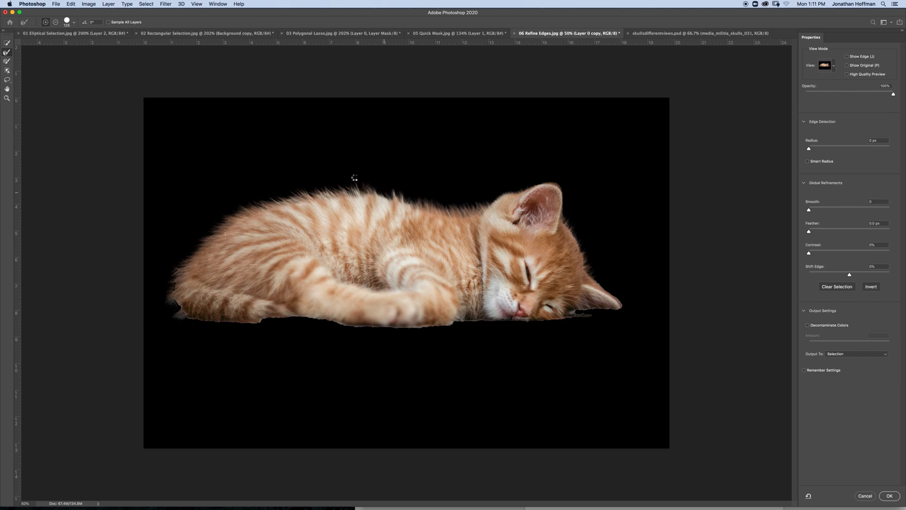
Enable Decontaminate Colors at 100% and output the refined selection to a new layer with a layer mask.
left_click(8, 43)
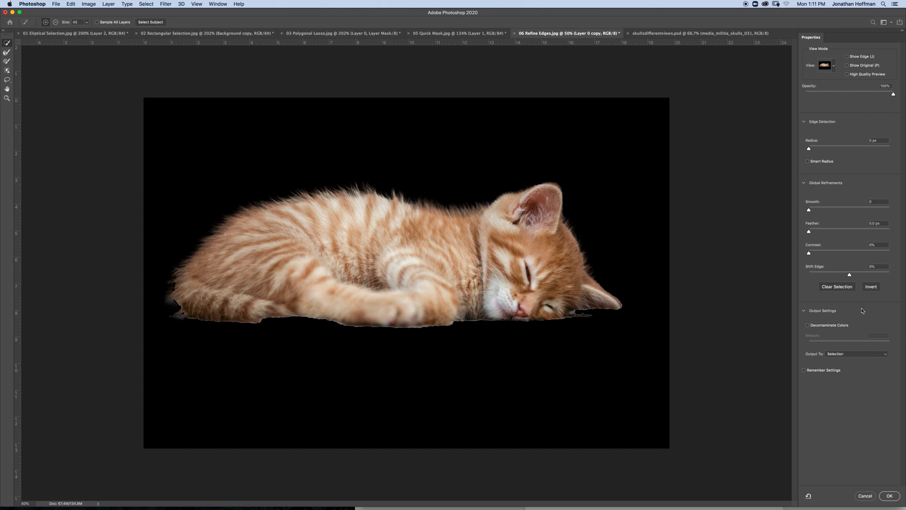
left_click(807, 326)
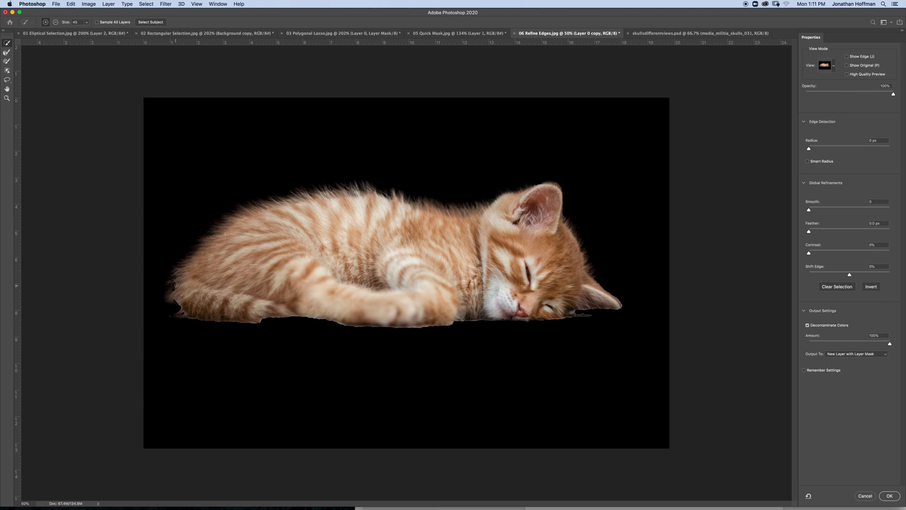
mouse_move(181, 288)
left_mouse_down()
mouse_move(174, 282)
mouse_move(177, 305)
left_mouse_up()
left_click(889, 496)
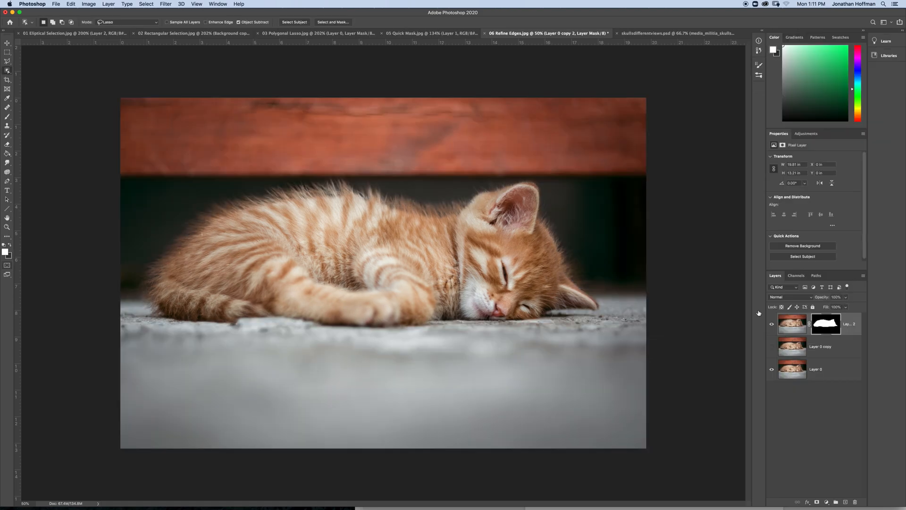
Hide Layer 0, add a new layer beneath the masked kitten layer and fill it with bright green.
left_click(772, 369)
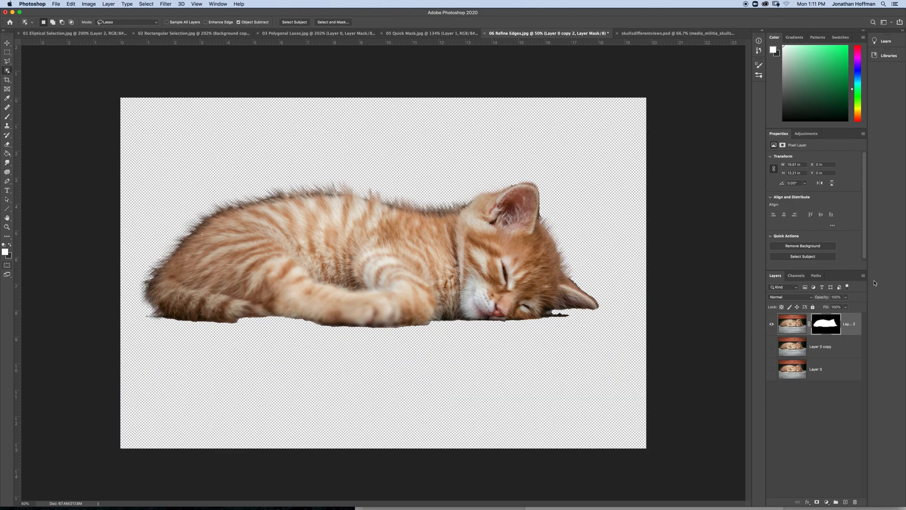
left_click(845, 502)
left_click_drag(819, 325, 818, 356)
key("g")
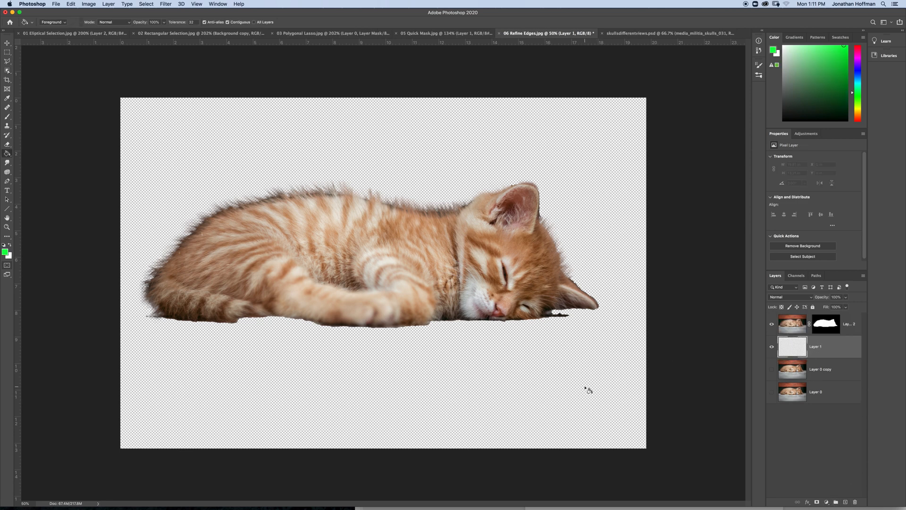
left_click(593, 388)
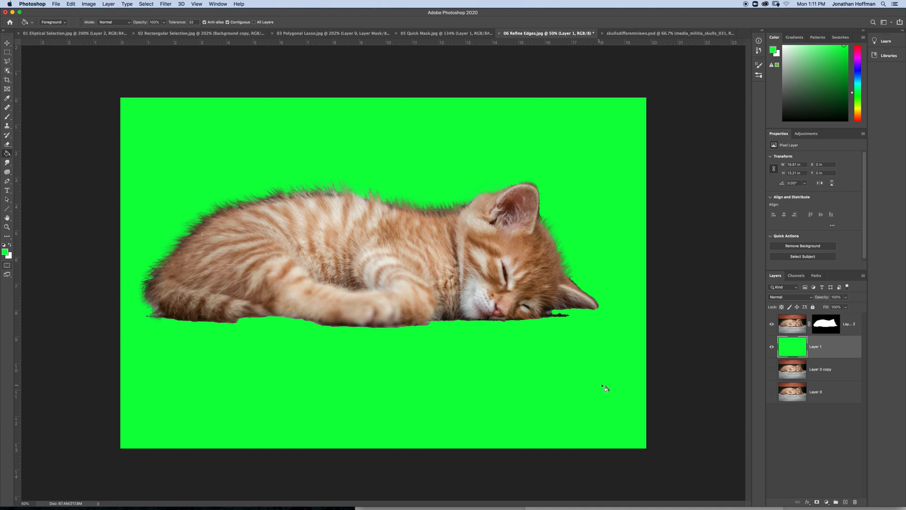
Paint black on the kitten's layer mask with an enlarged brush to remove the stray shadow sliver beneath its lower ear.
left_click(835, 331)
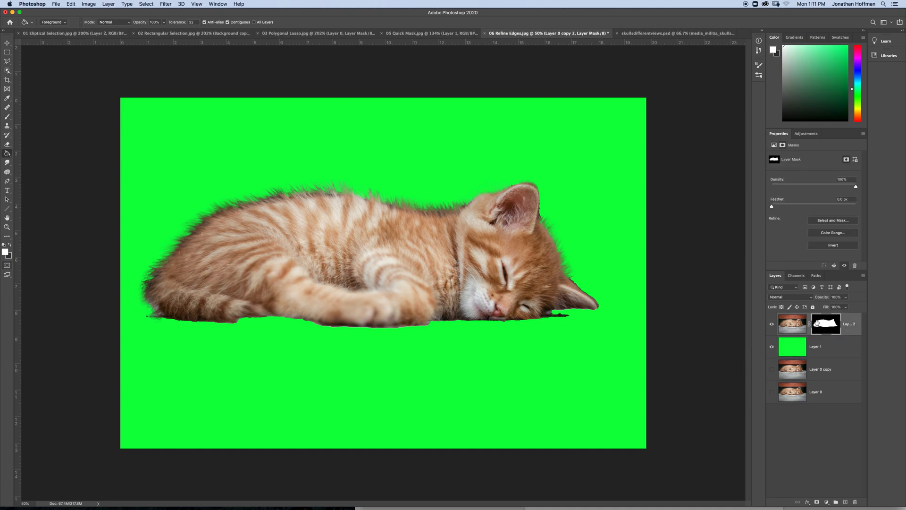
key("b")
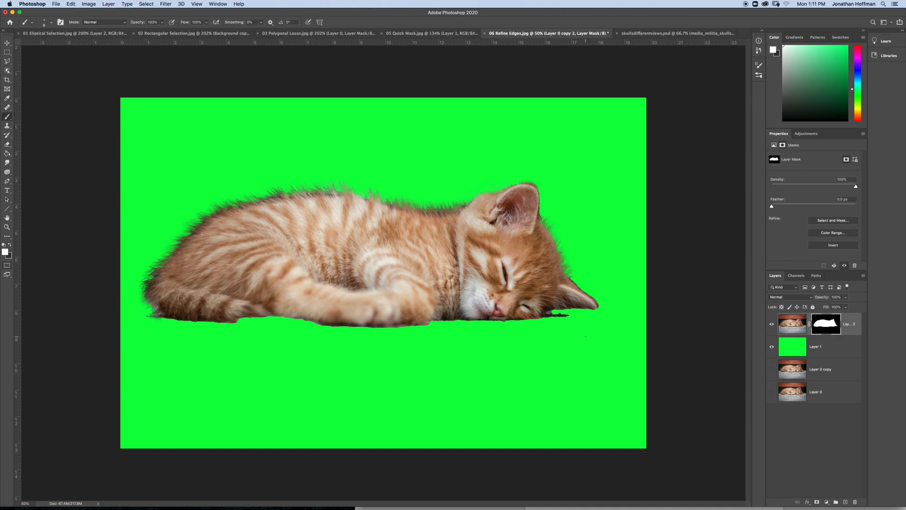
key("super+plus")
key("super+plus")
key("super+plus")
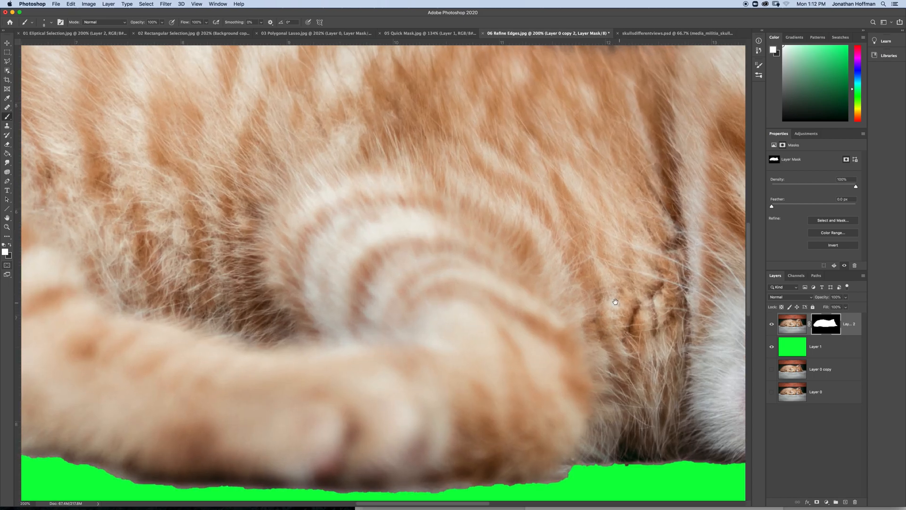
left_click_drag(615, 303, 358, 237)
left_click_drag(470, 277, 387, 276)
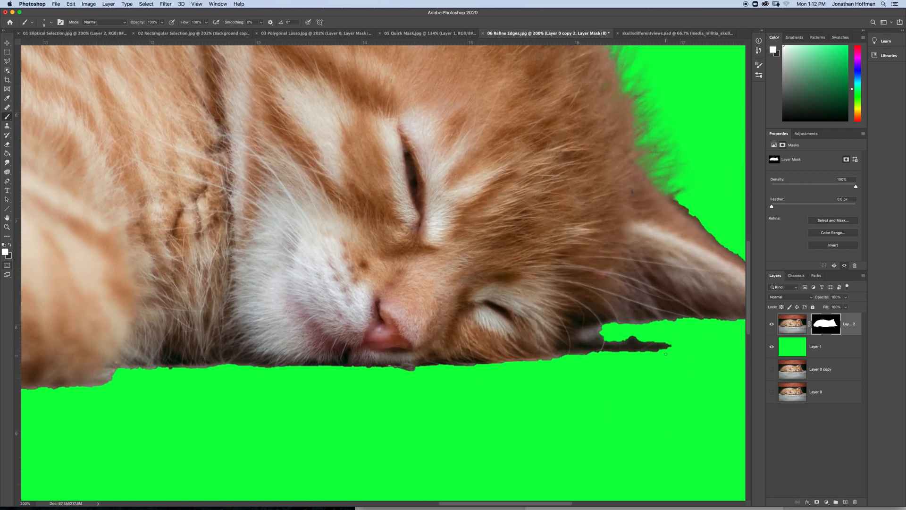
key("bracketright")
key("bracketright")
key("bracketright")
key("bracketright")
key("x")
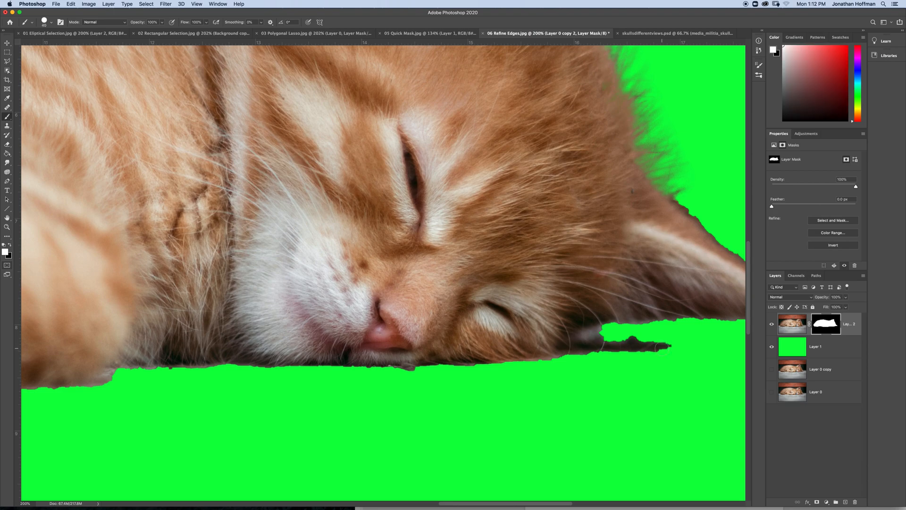
mouse_move(659, 353)
left_mouse_down()
mouse_move(611, 344)
mouse_move(647, 338)
left_mouse_up()
Paint white on the mask with a softer brush along the upper edge of the kitten's lower ear.
scroll(666, 303, "right", 5)
scroll(666, 303, "up", 2)
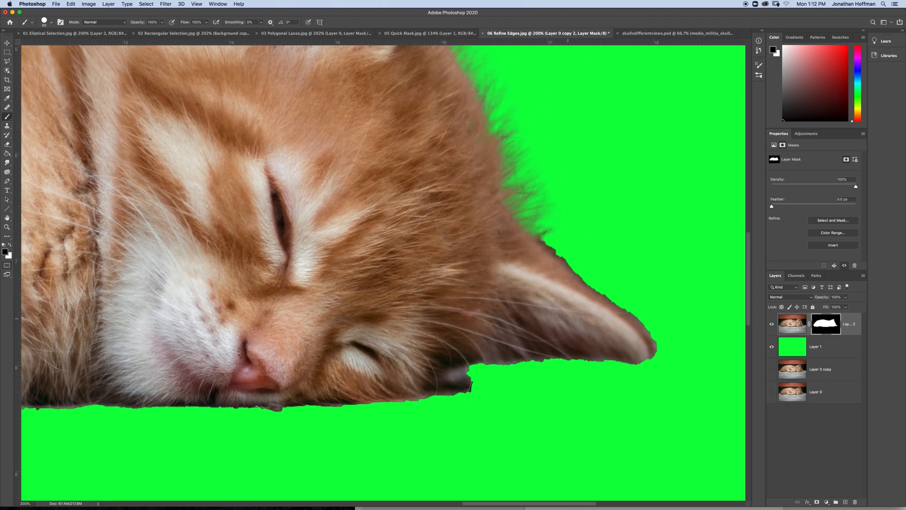
left_click(47, 22)
left_click(53, 109)
left_click(269, 189)
key("super+z")
key("x")
mouse_move(650, 343)
left_mouse_down()
mouse_move(587, 285)
mouse_move(621, 317)
mouse_move(628, 312)
mouse_move(574, 277)
mouse_move(630, 316)
mouse_move(635, 288)
left_mouse_up()
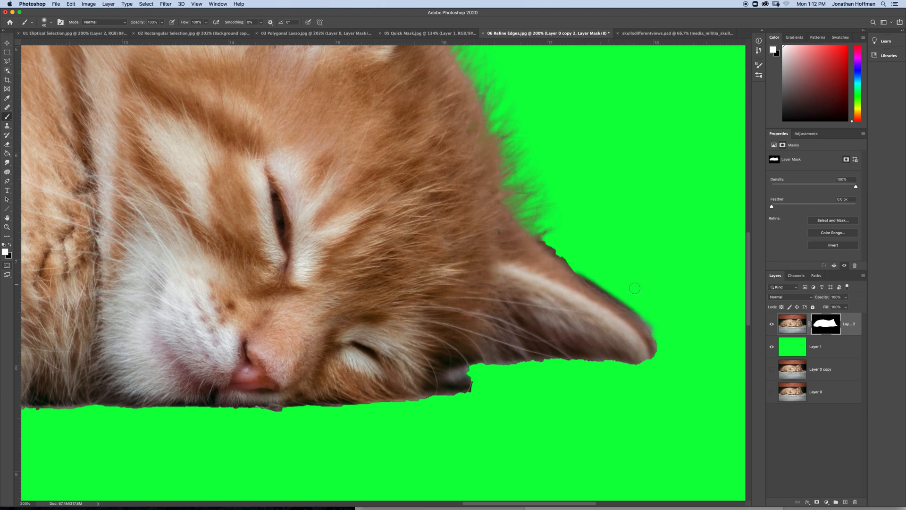
Paint black on the mask around the tip of the kitten's lower ear to clean its outline.
key("x")
mouse_move(657, 331)
left_mouse_down()
mouse_move(584, 272)
mouse_move(626, 300)
mouse_move(661, 355)
left_mouse_up()
left_click(663, 348)
key("super+0")
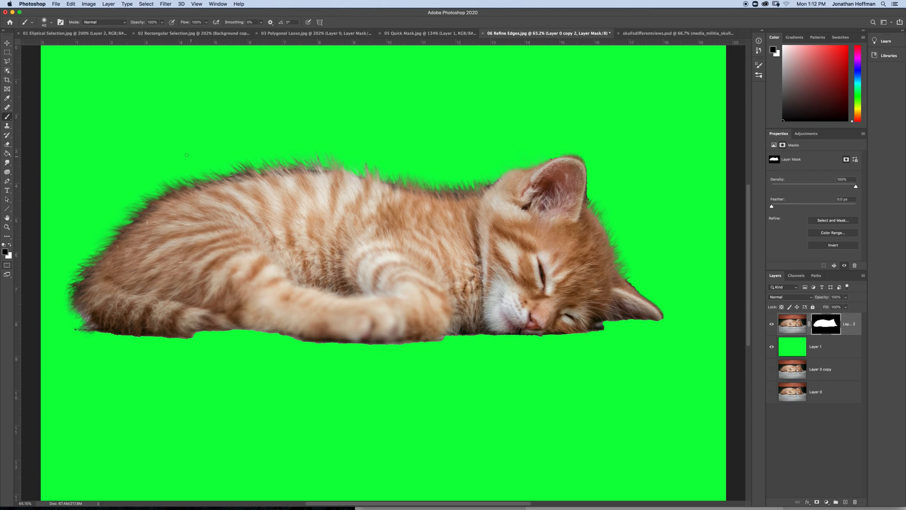
Examine the fur edge along the kitten's back at 300% zoom and compare the cutout with the one in 05 Quick Mask.jpg.
left_click(7, 163)
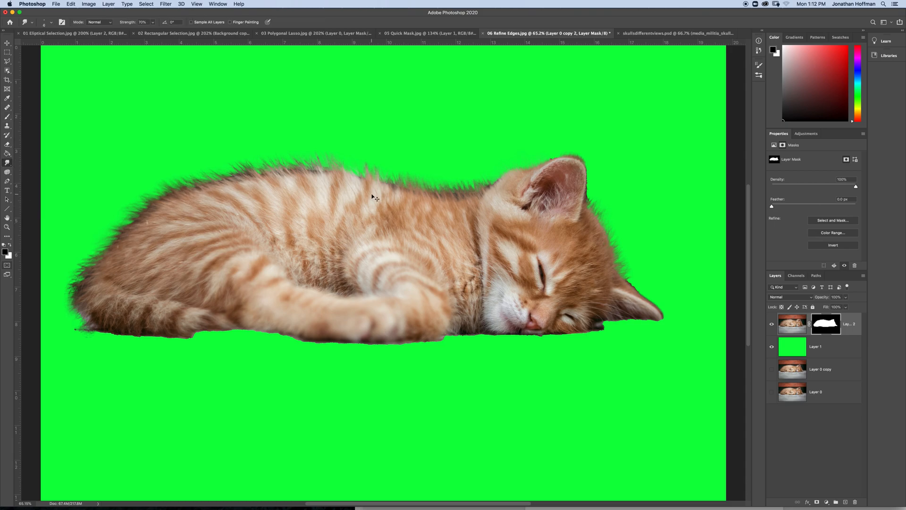
key("super+plus")
key("super+plus")
key("super+plus")
key("super+plus")
left_click_drag(432, 141, 421, 321)
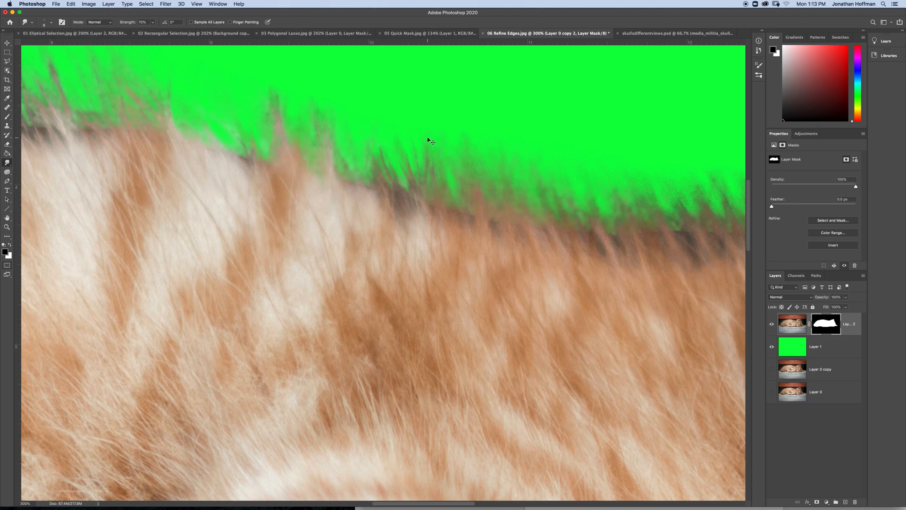
key("super+0")
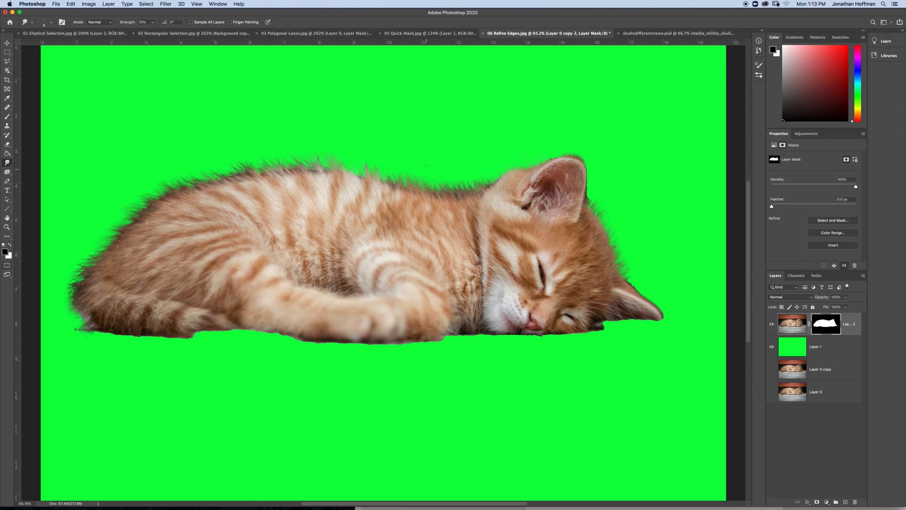
left_click(420, 34)
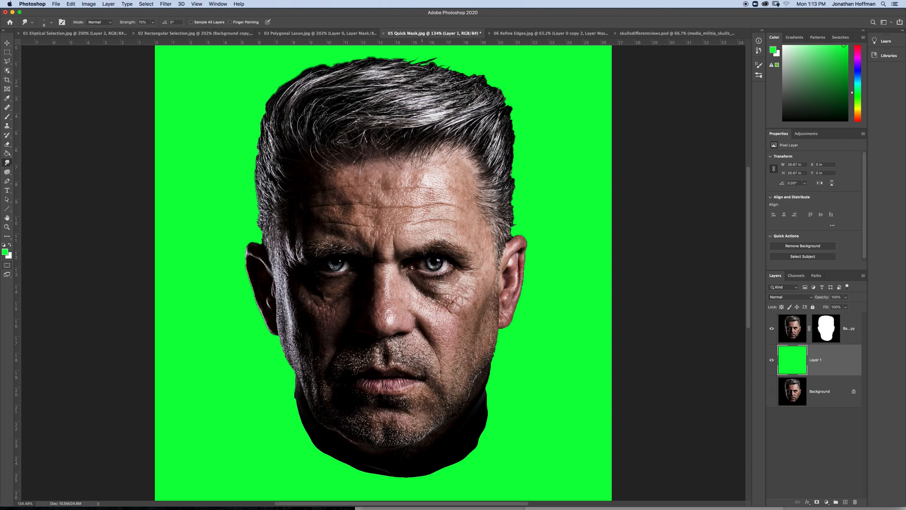
left_click(541, 33)
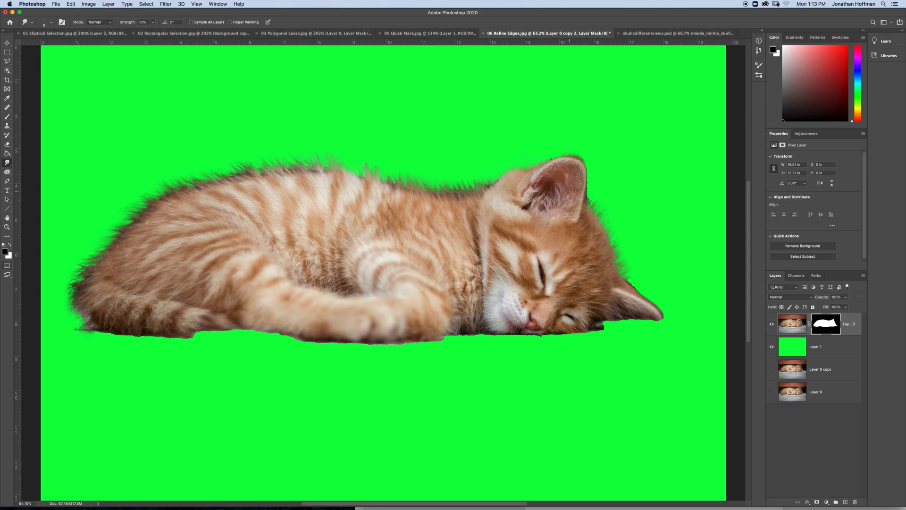